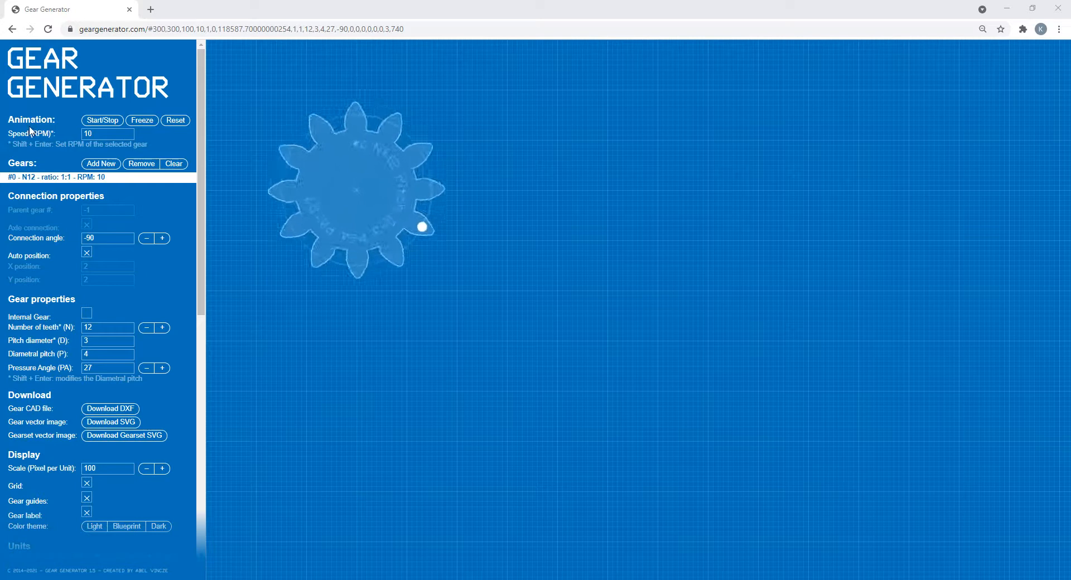
Step: Set the animation speed to 100 RPM
click(98, 134)
text(0)
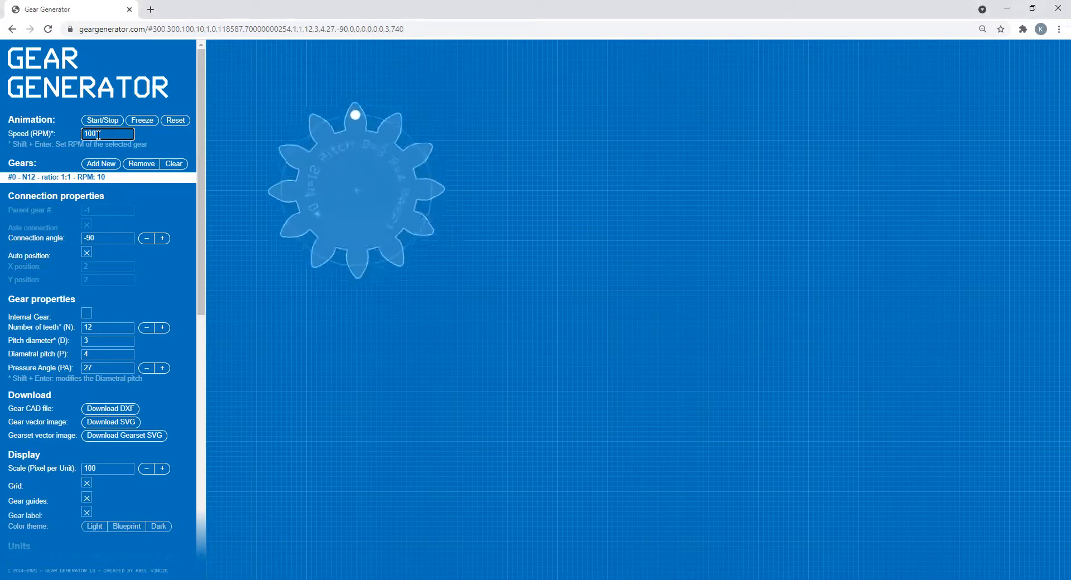
key(Return)
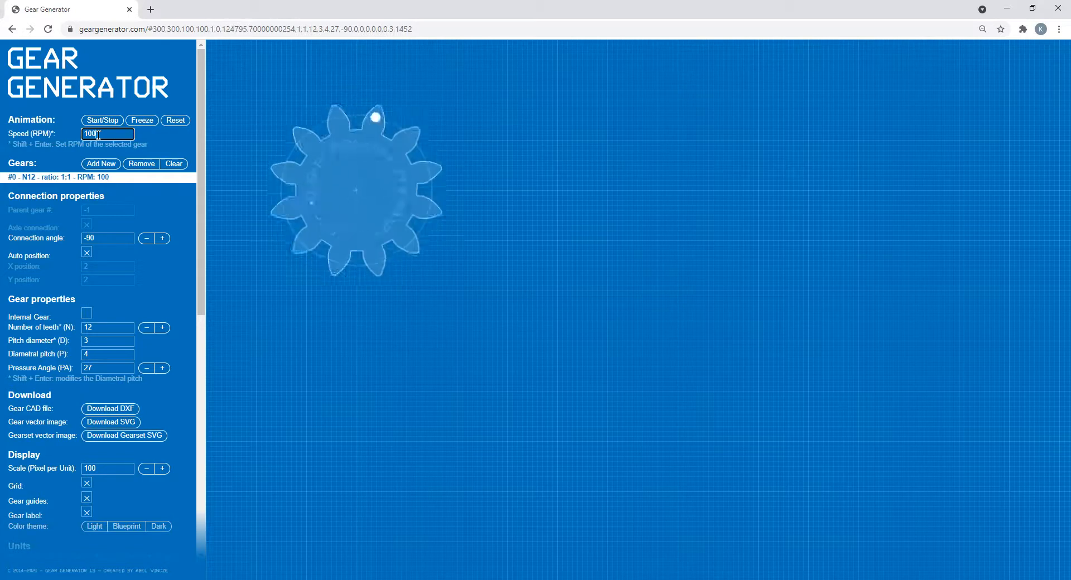
Step: Set the animation speed to 2 RPM
drag(98, 134, 58, 136)
text(2)
key(Return)
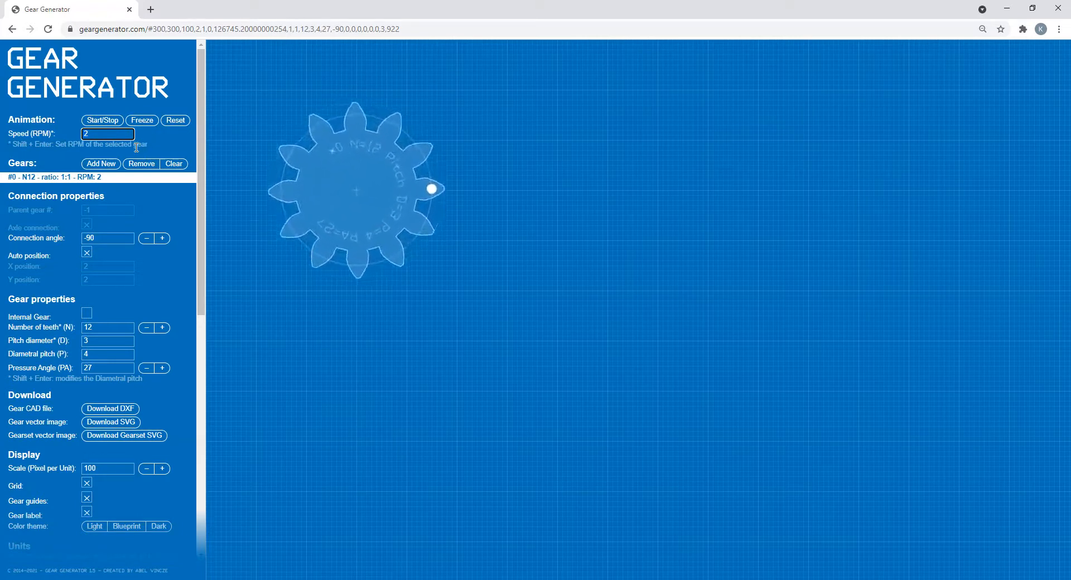
Step: Set the animation speed to 360 RPM
key(BackSpace)
text(360)
key(Return)
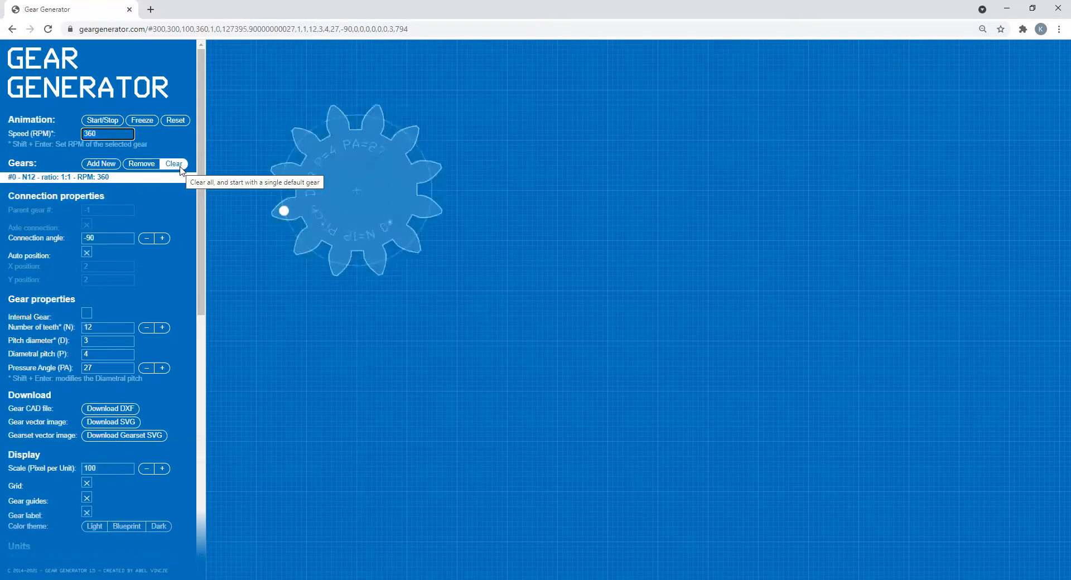
Step: Set the animation speed back to 10 RPM
key(BackSpace)
key(BackSpace)
key(BackSpace)
text(10)
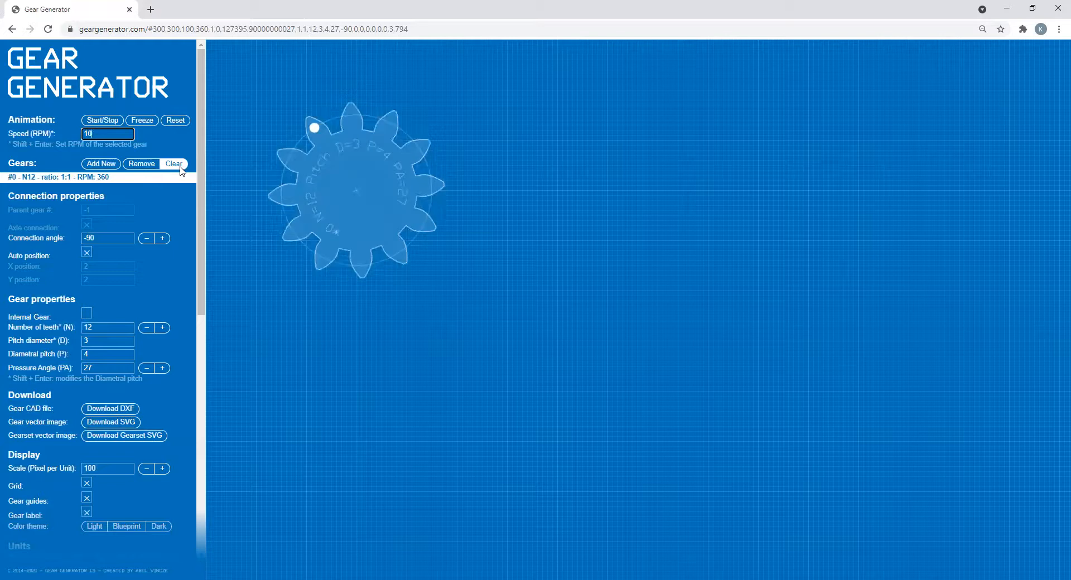
key(Return)
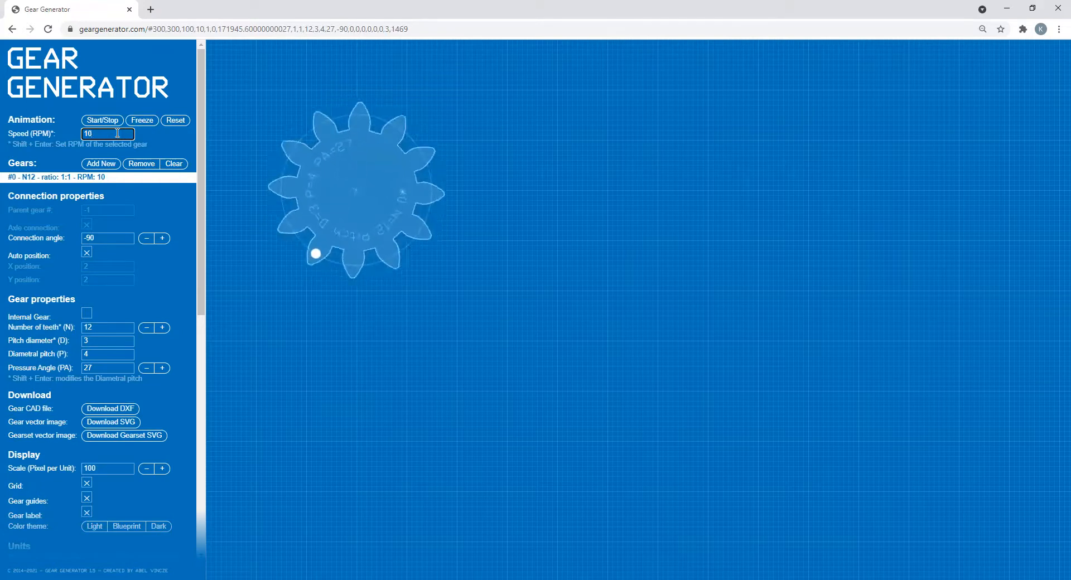
Step: Turn off automatic positioning, move the gear to X 3.75 and Y 4.75, and restore automatic positioning
click(87, 252)
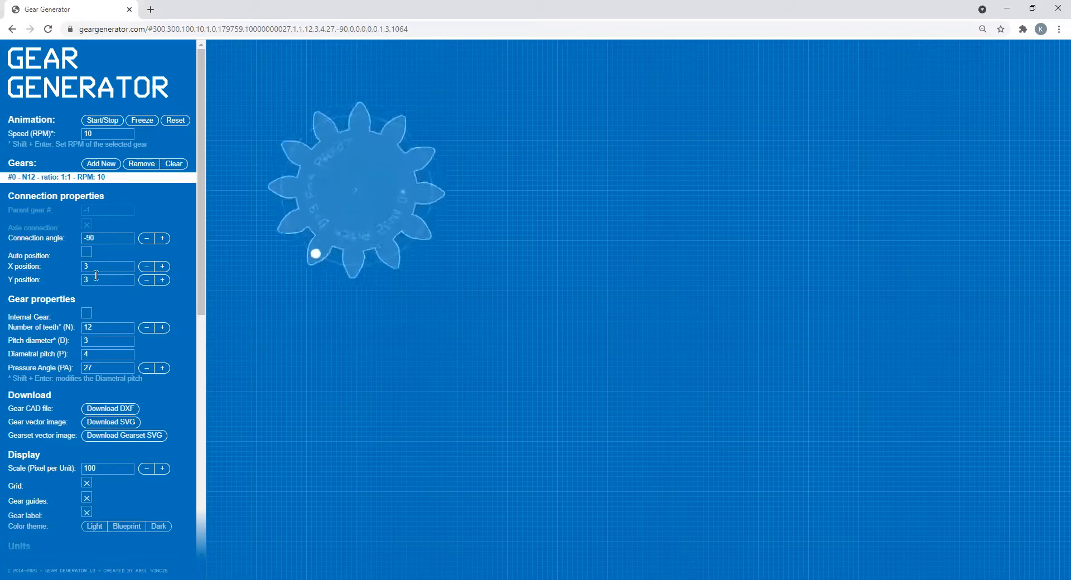
click(163, 268)
click(147, 266)
click(162, 281)
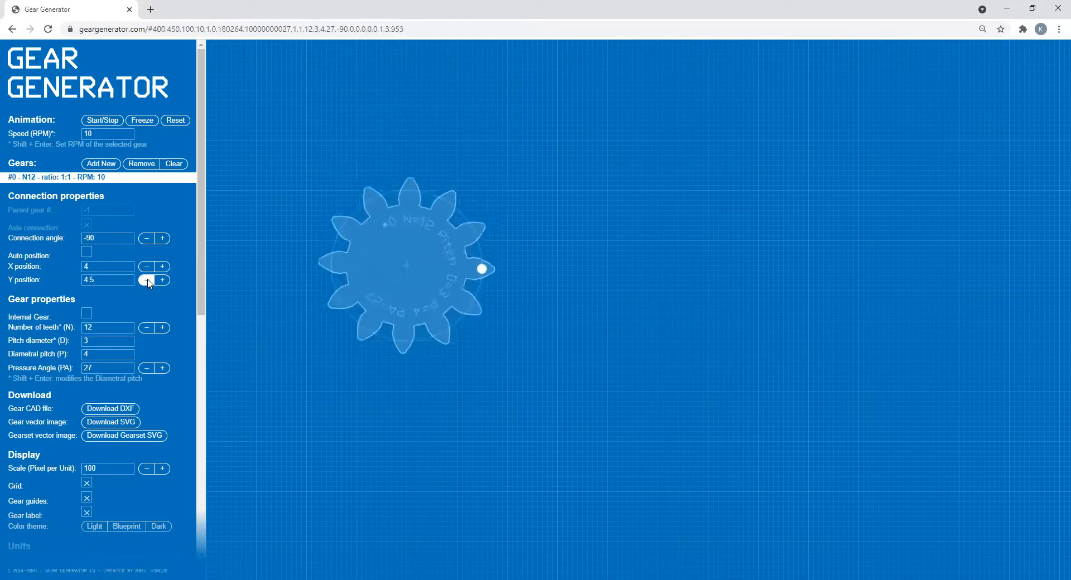
click(163, 280)
click(147, 266)
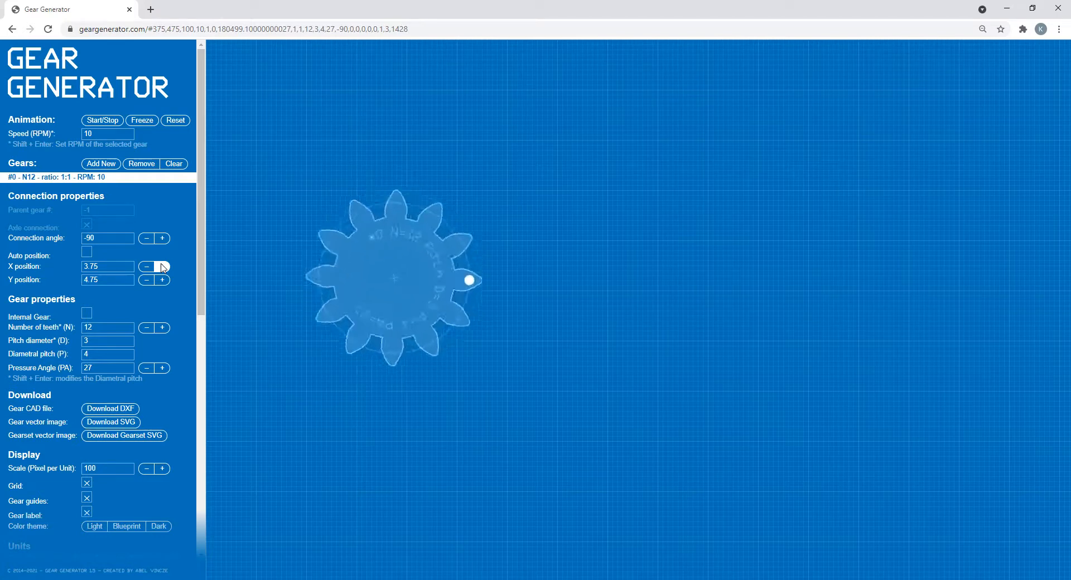
click(87, 251)
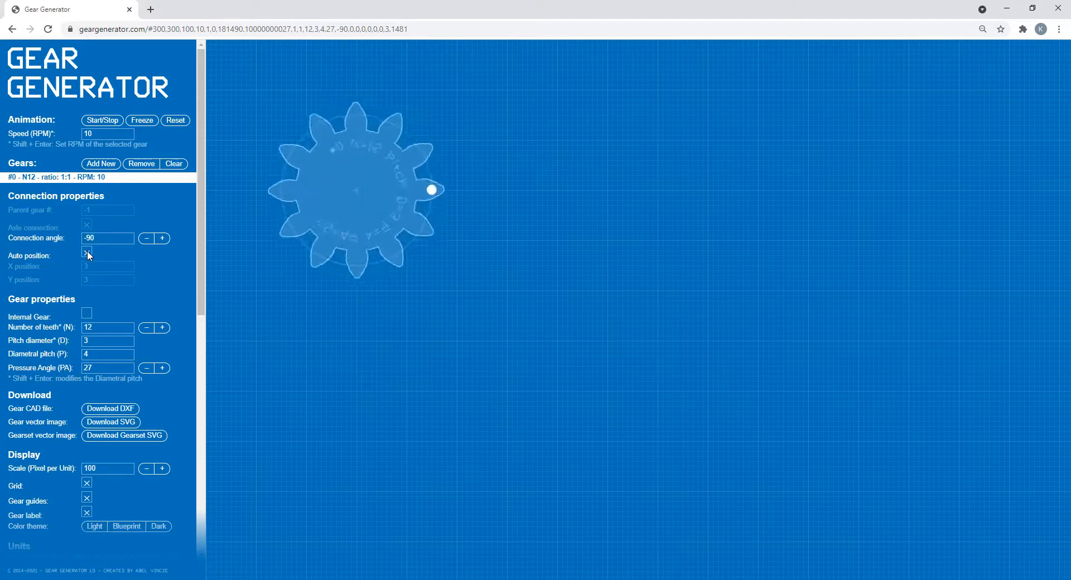
Step: Turn off automatic positioning for the gear and set its Y position to 5
click(87, 253)
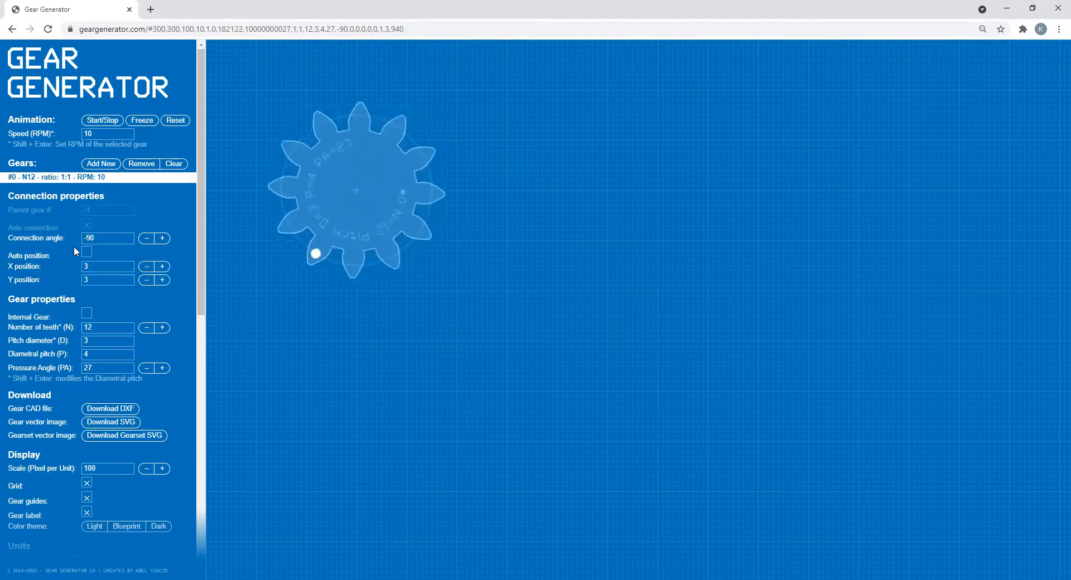
click(162, 280)
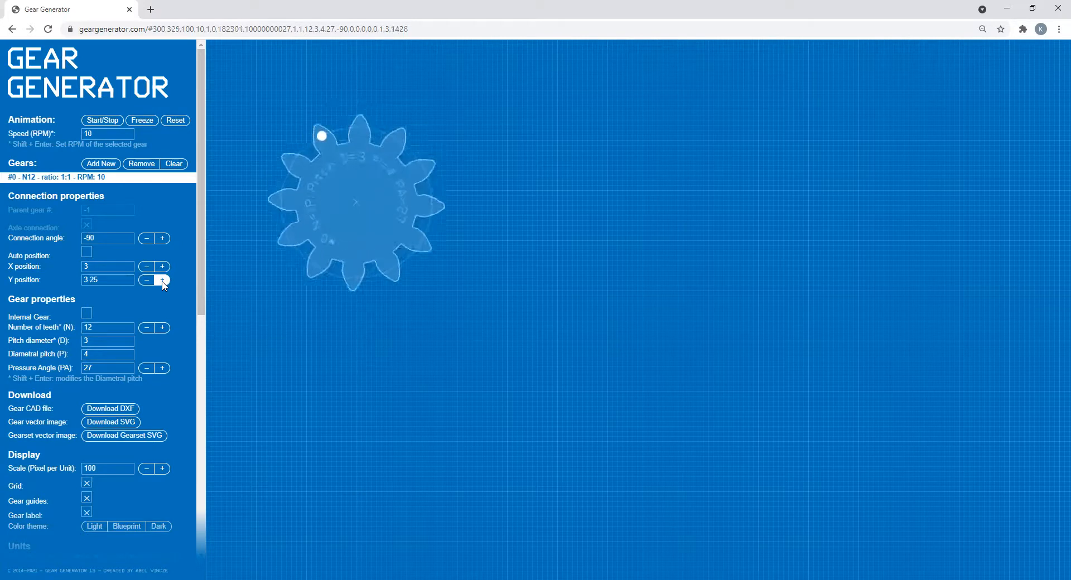
click(162, 281)
click(163, 281)
click(163, 280)
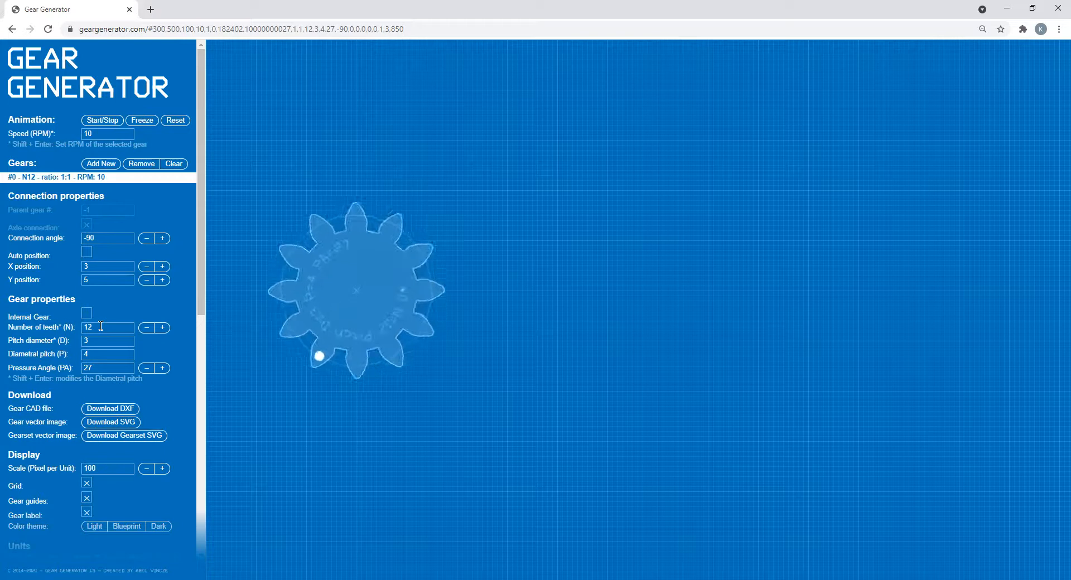
Step: Increase the gear's number of teeth to 18
click(162, 328)
click(163, 328)
click(162, 328)
click(162, 328)
click(162, 328)
click(162, 328)
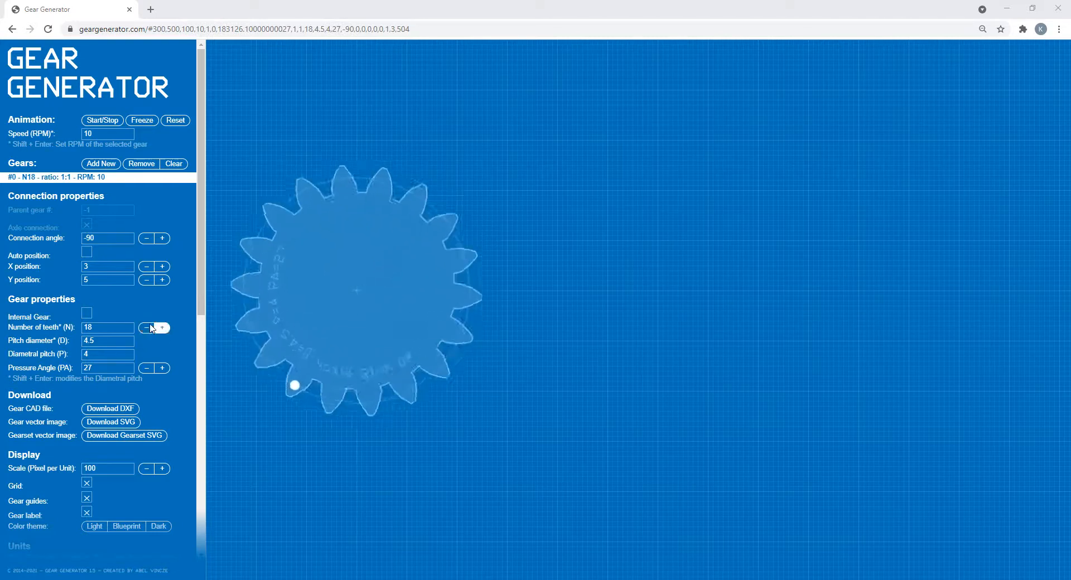
Step: Reduce the gear's number of teeth back to 12
click(147, 328)
click(146, 328)
click(146, 328)
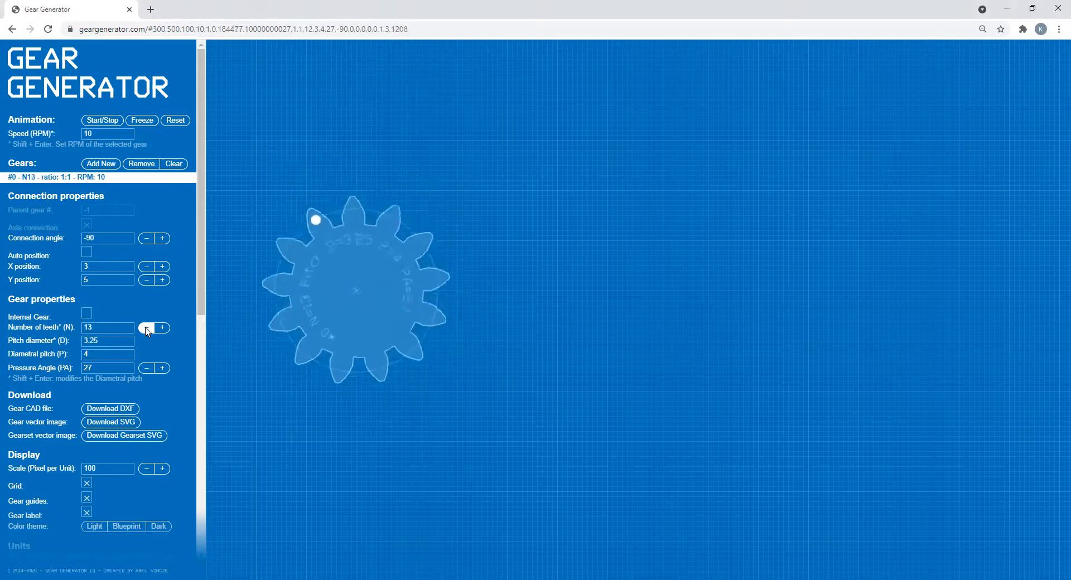
click(146, 328)
click(146, 328)
click(146, 328)
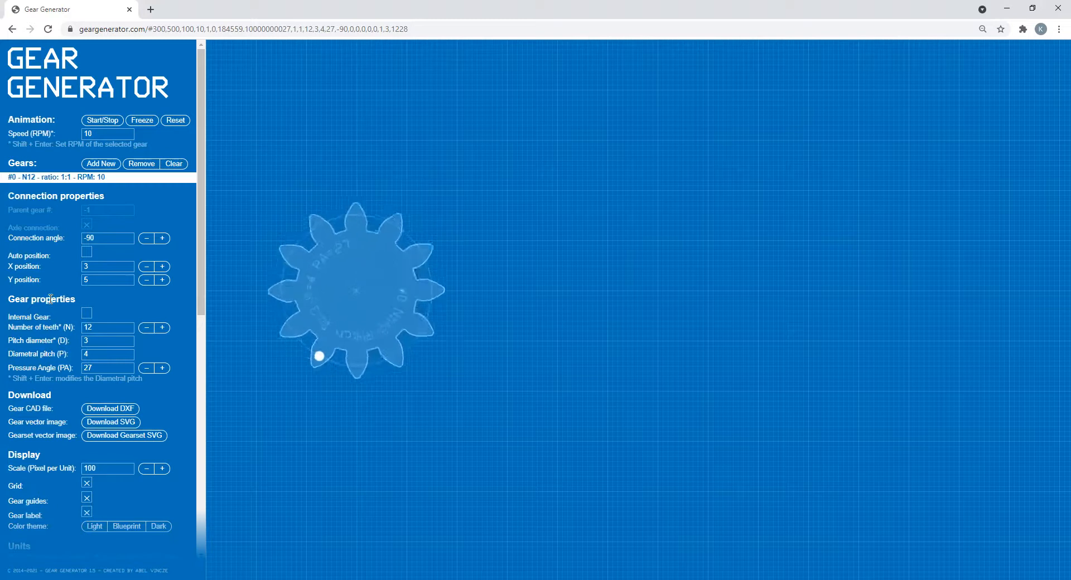
Step: Add a second gear meshing with the first and set its connection angle to 0
click(101, 164)
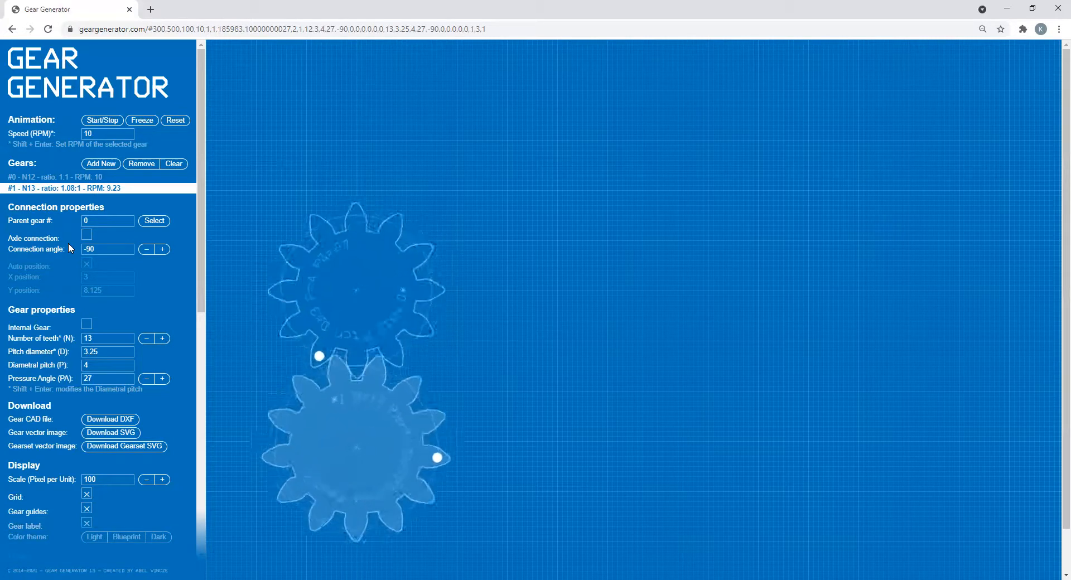
click(84, 249)
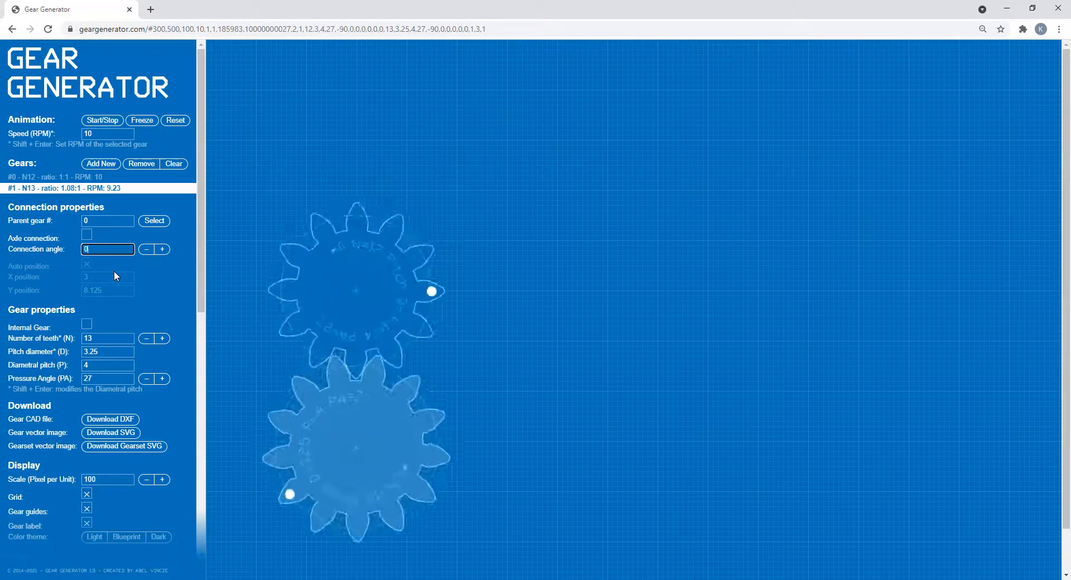
key(Return)
Step: Swing the second gear upward around the first by increasing its connection angle to 55
click(163, 250)
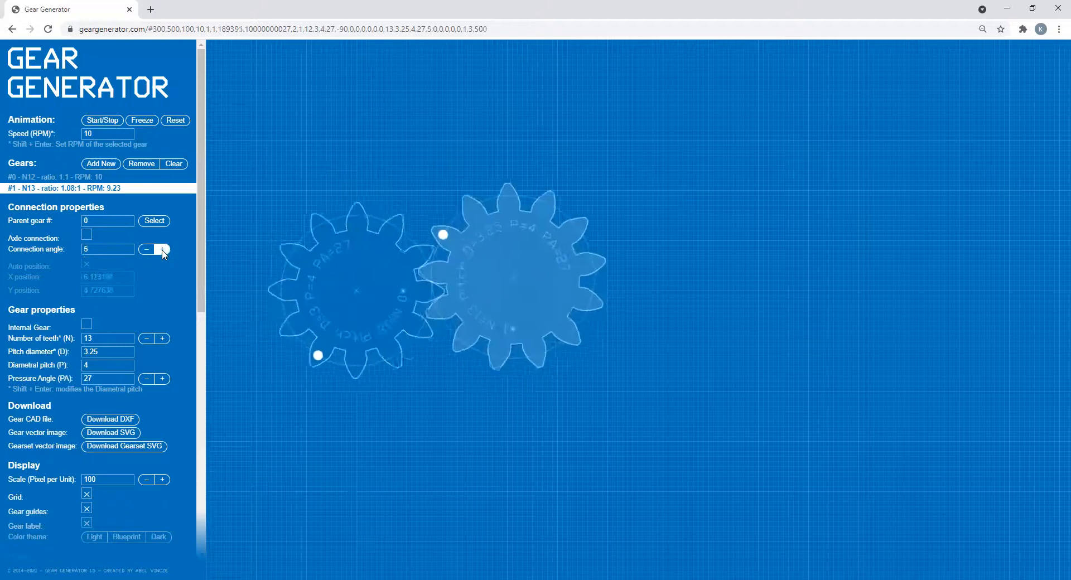
click(162, 253)
click(162, 253)
click(162, 253)
click(163, 253)
click(162, 252)
click(162, 252)
click(161, 252)
click(161, 252)
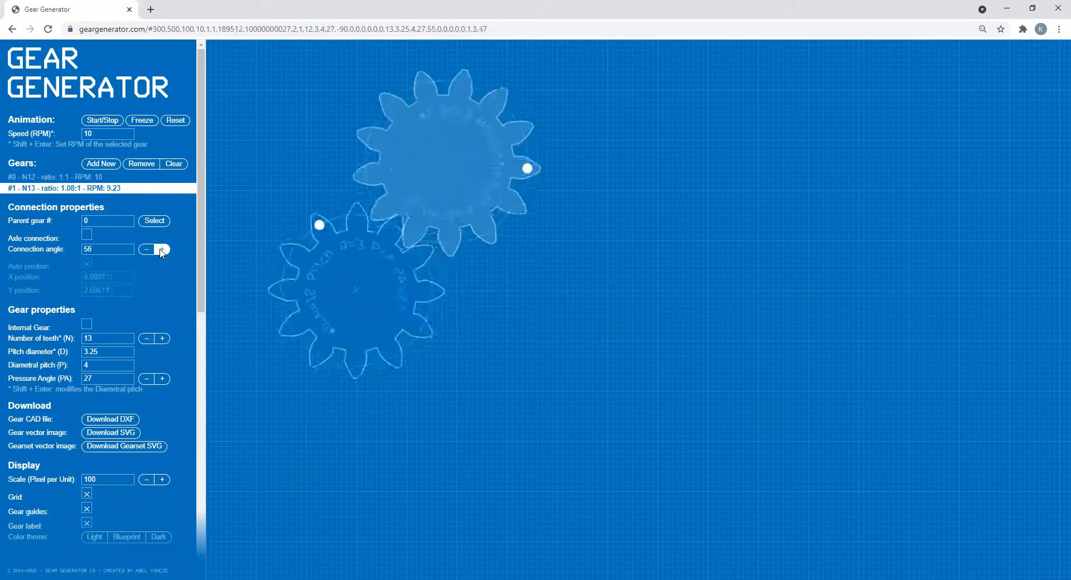
Step: Swing the second gear downward around the first by decreasing its connection angle to -45
click(146, 249)
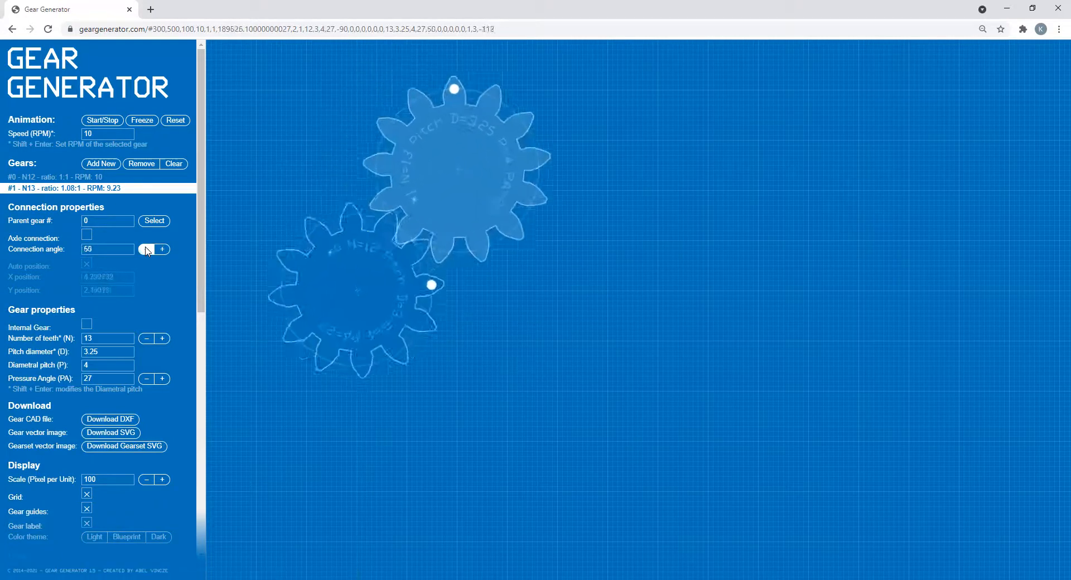
click(146, 250)
click(146, 249)
click(146, 250)
click(146, 249)
click(147, 249)
click(146, 249)
click(146, 249)
click(146, 250)
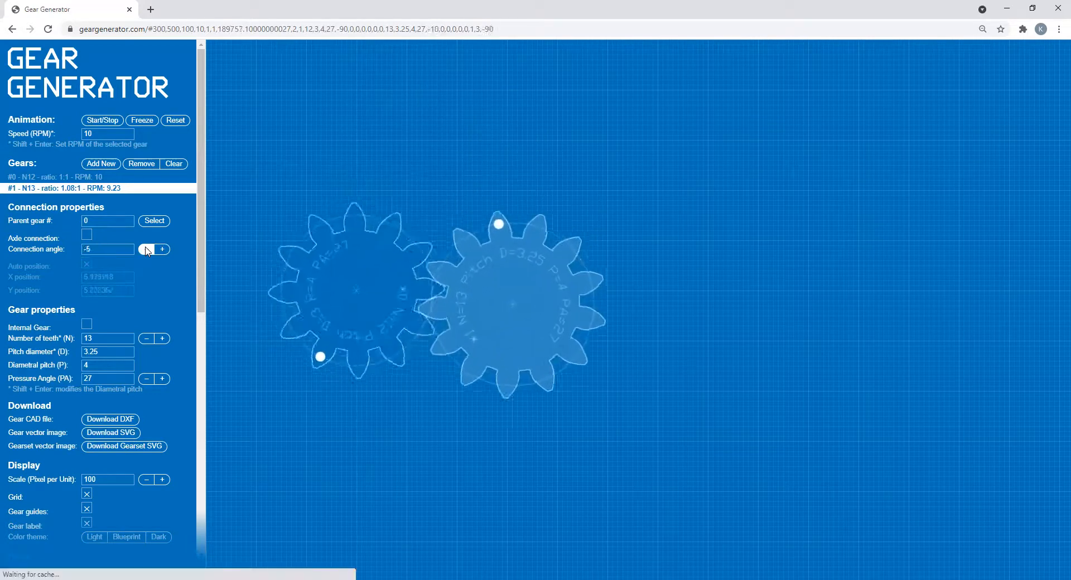
click(146, 249)
click(147, 250)
click(146, 249)
click(146, 249)
click(146, 249)
click(146, 249)
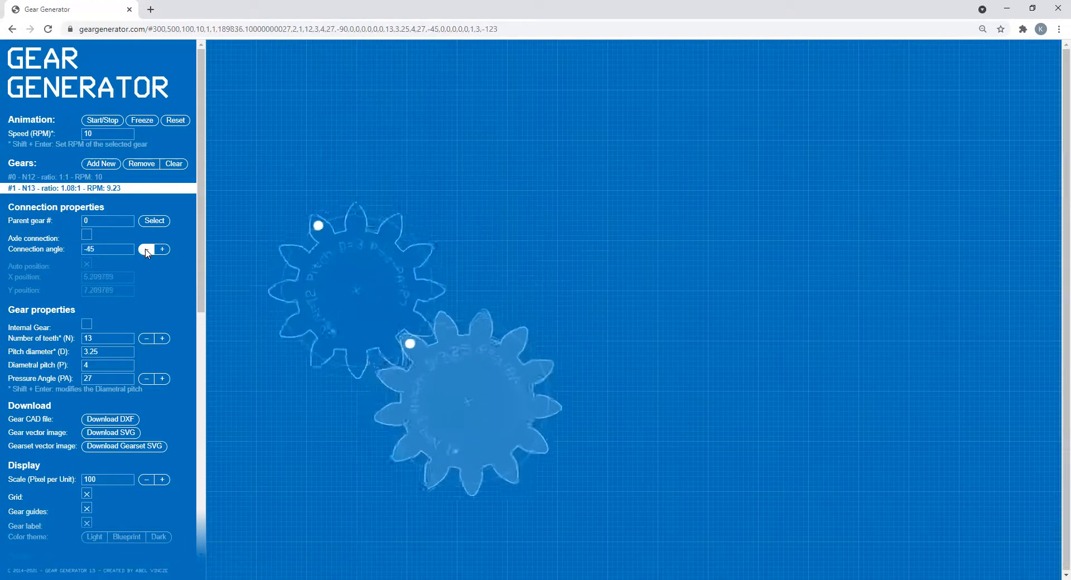
Step: Return the second gear's connection angle to 0 so it sits level with the first gear
click(163, 249)
click(163, 249)
click(162, 249)
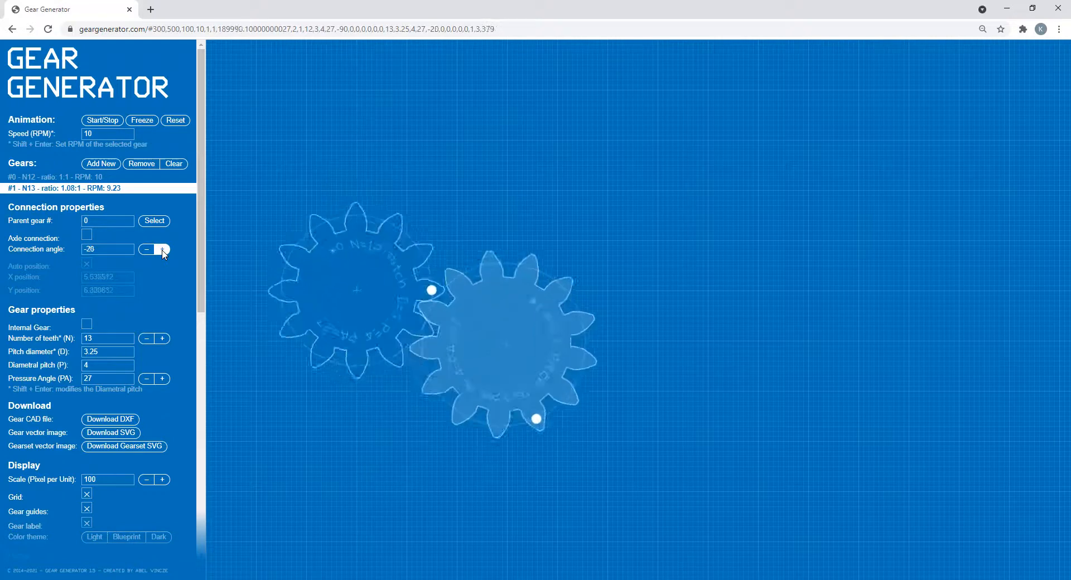
click(163, 250)
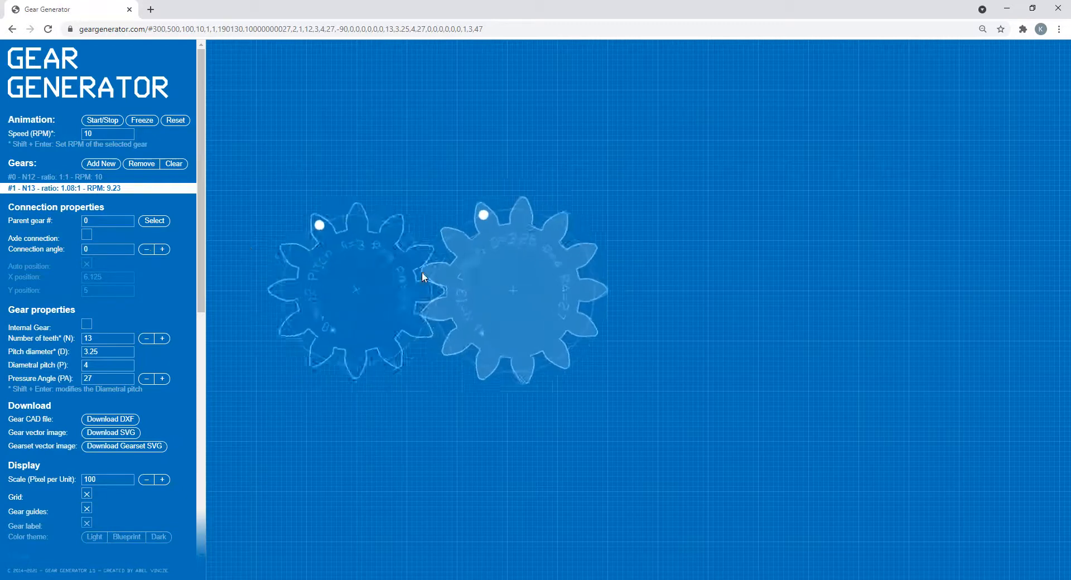
Step: Select each gear in turn and set the second gear's number of teeth to 24
click(366, 274)
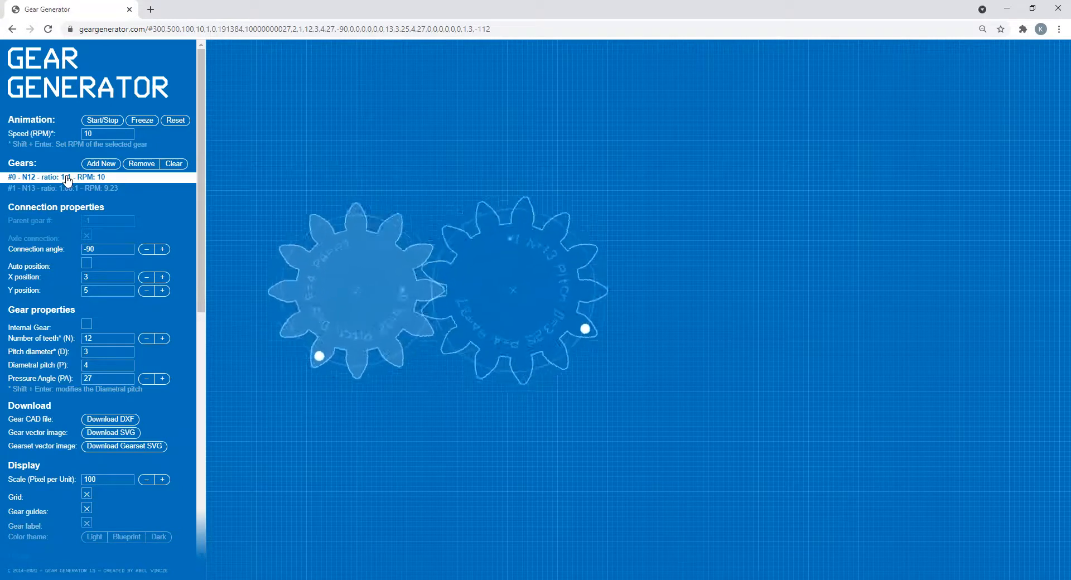
click(537, 266)
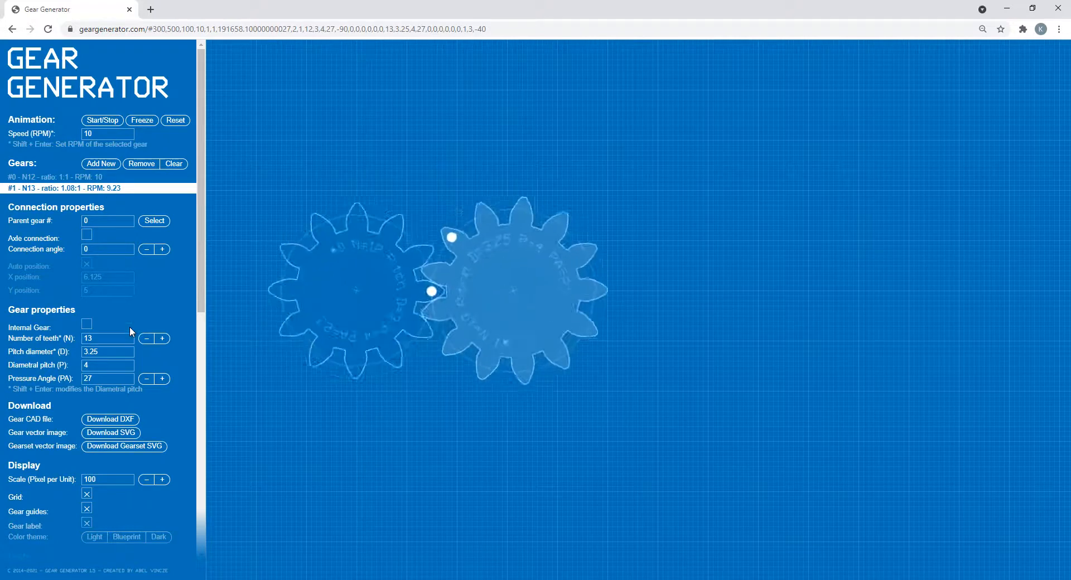
click(92, 338)
key(Return)
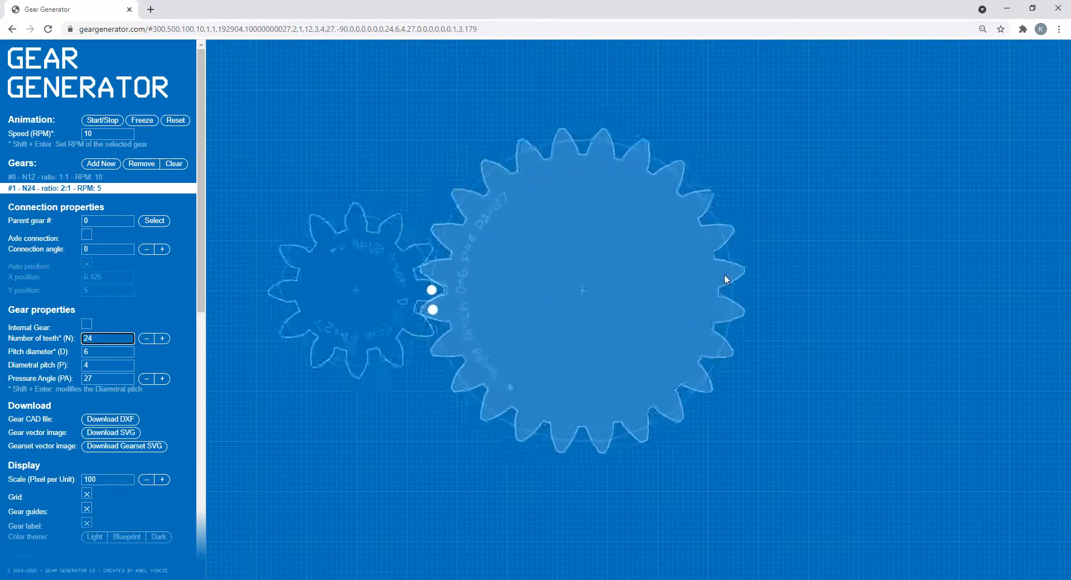
Step: Replace the 24-tooth gear with a newly added gear at a connection angle of 0
click(656, 261)
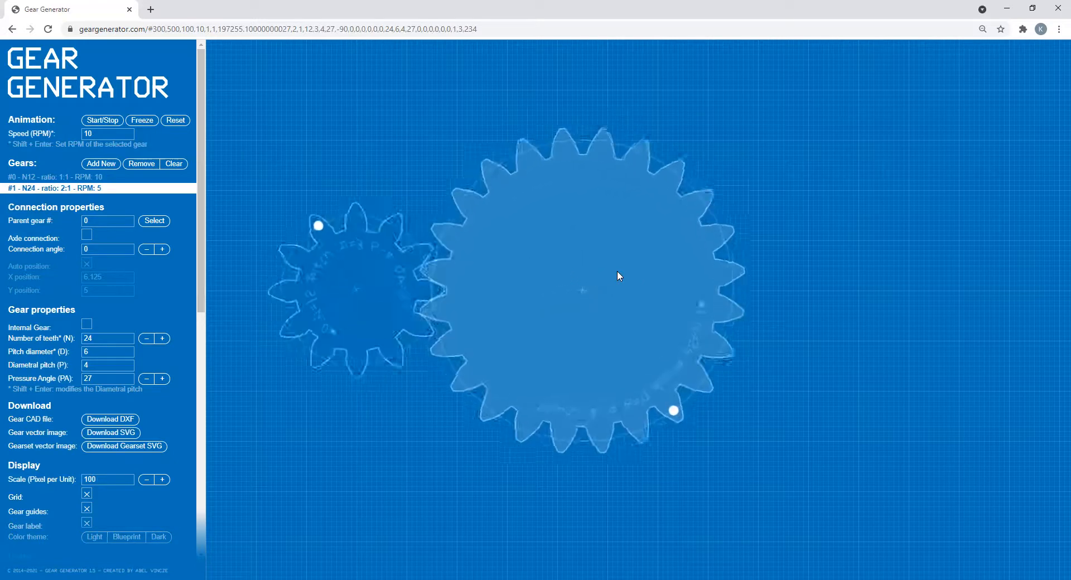
click(142, 164)
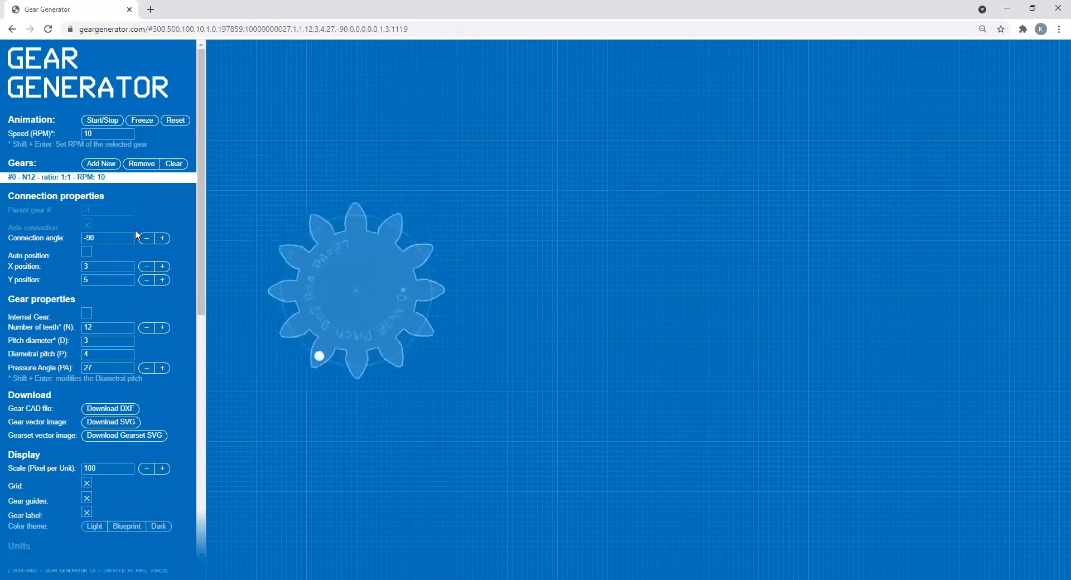
click(107, 166)
click(83, 248)
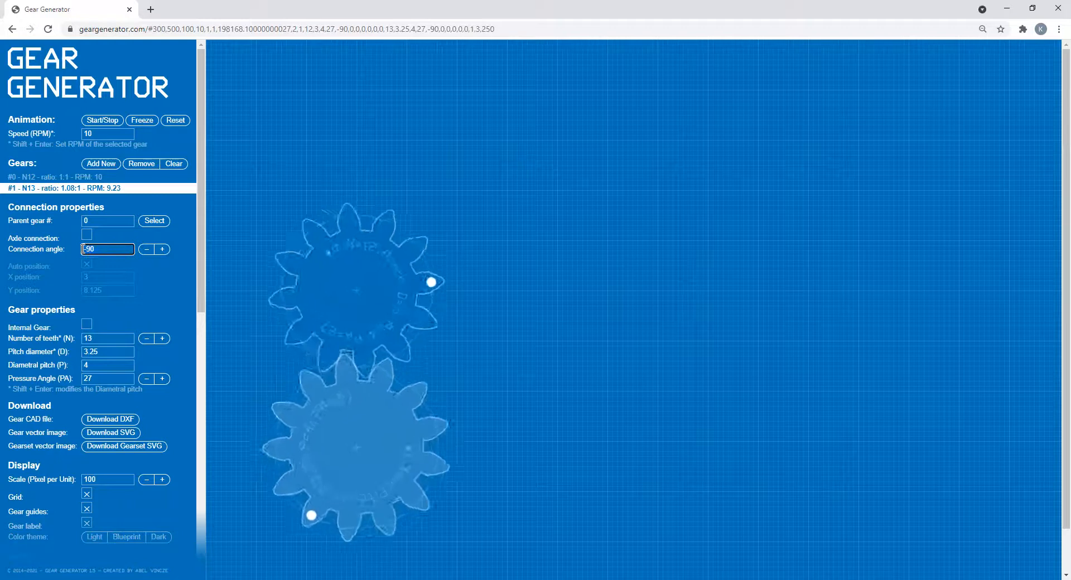
key(Delete)
key(Delete)
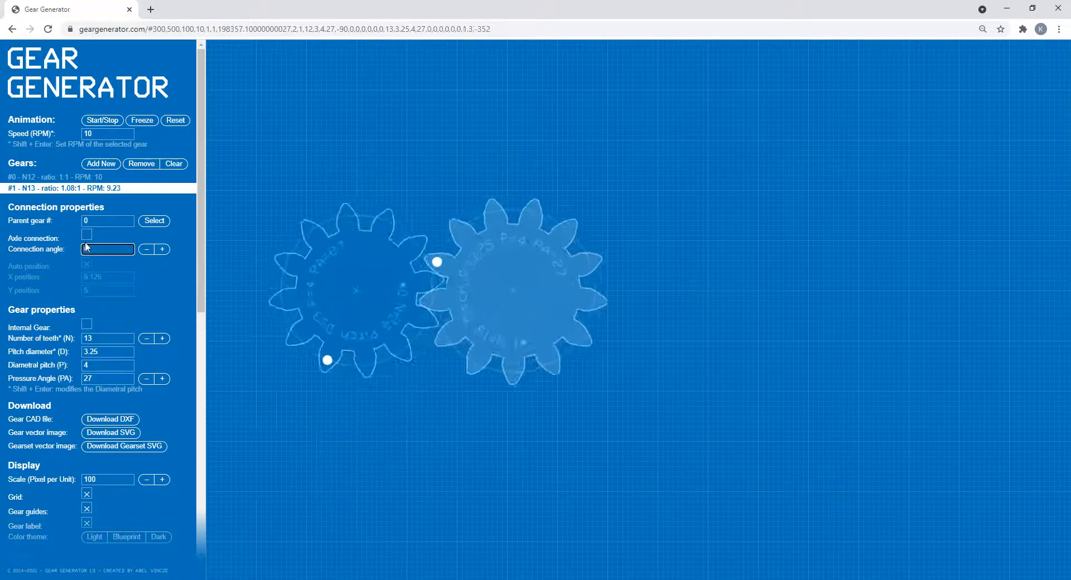
Step: Reduce the new gear's number of teeth to 8, and select the 12-tooth gear
click(146, 339)
click(146, 338)
click(146, 339)
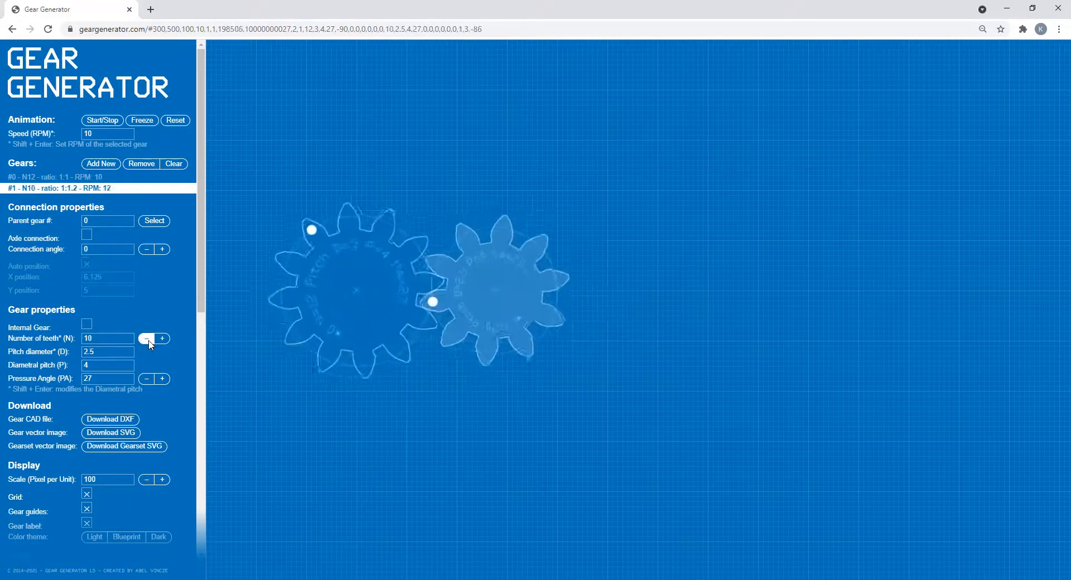
click(146, 338)
click(147, 339)
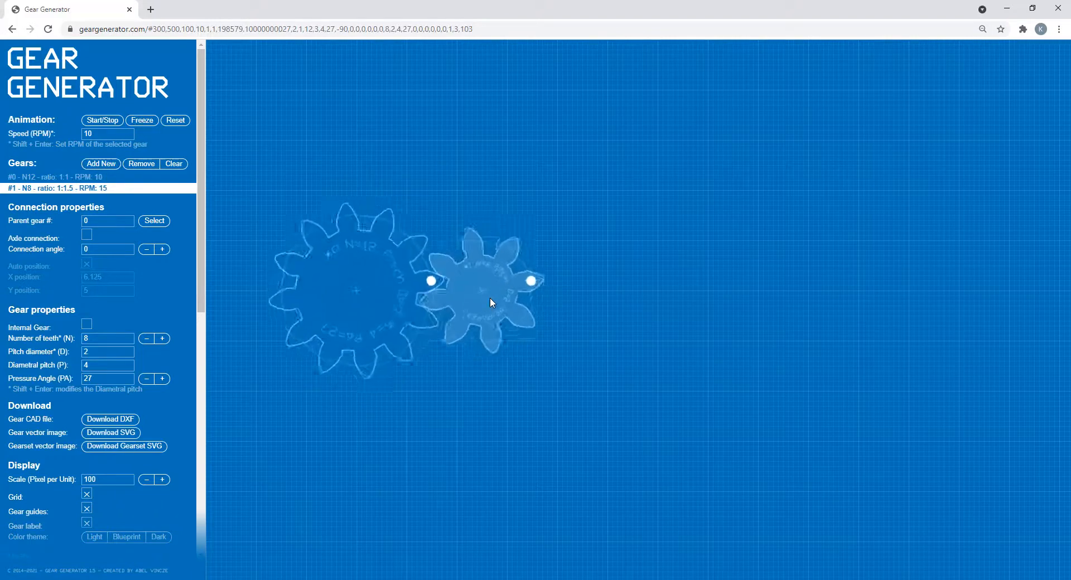
click(363, 289)
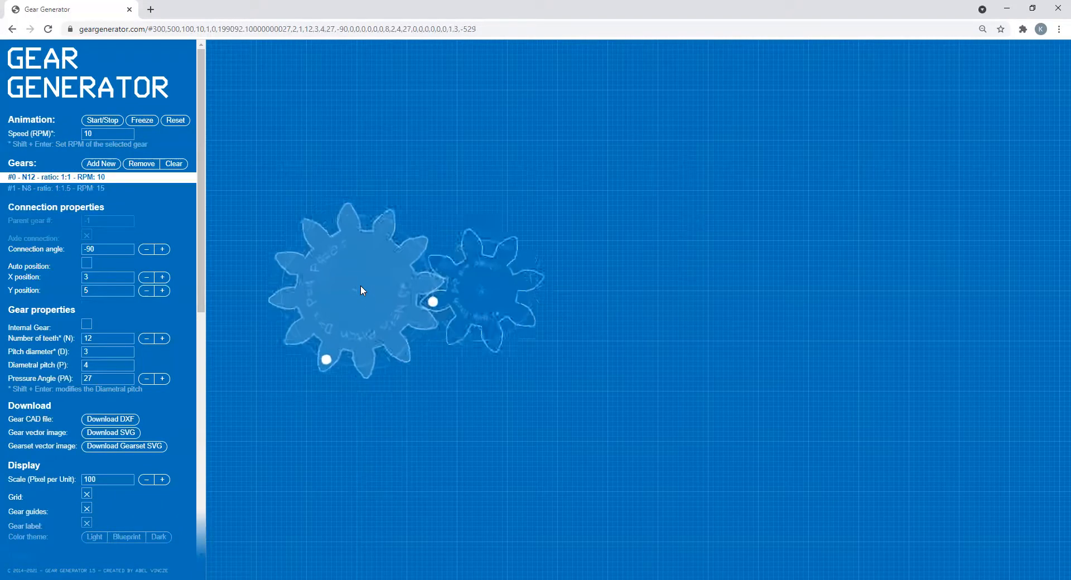
Step: Add a third gear meshing with the 8-tooth gear and set its number of teeth to 24
click(108, 165)
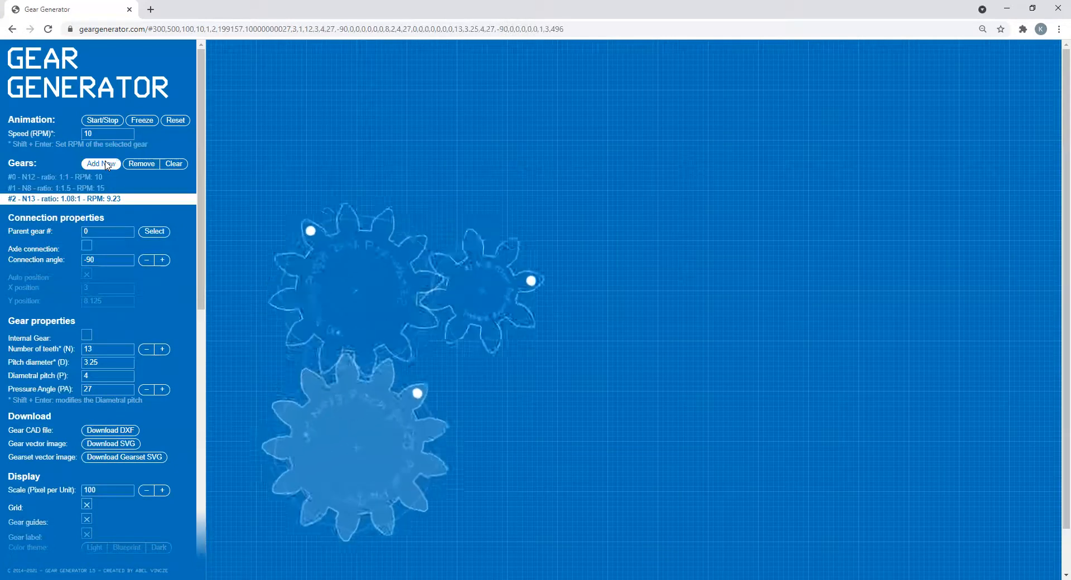
click(141, 164)
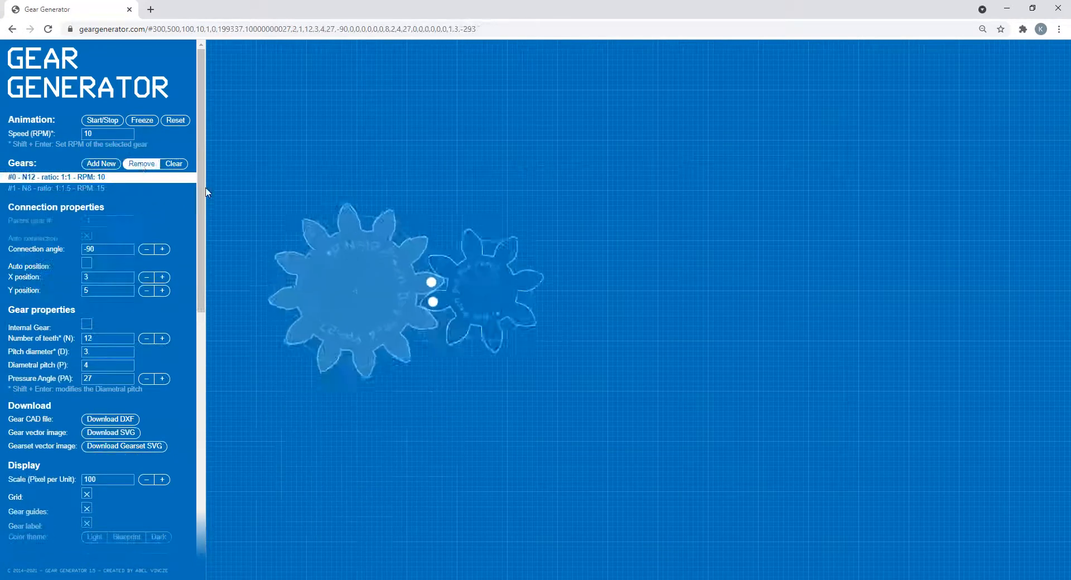
click(502, 279)
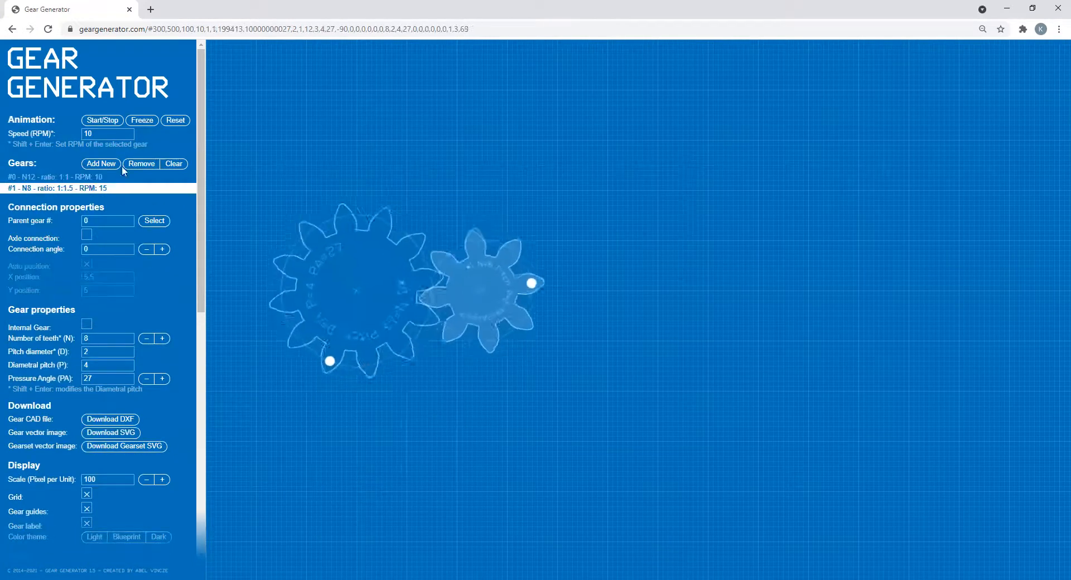
click(101, 164)
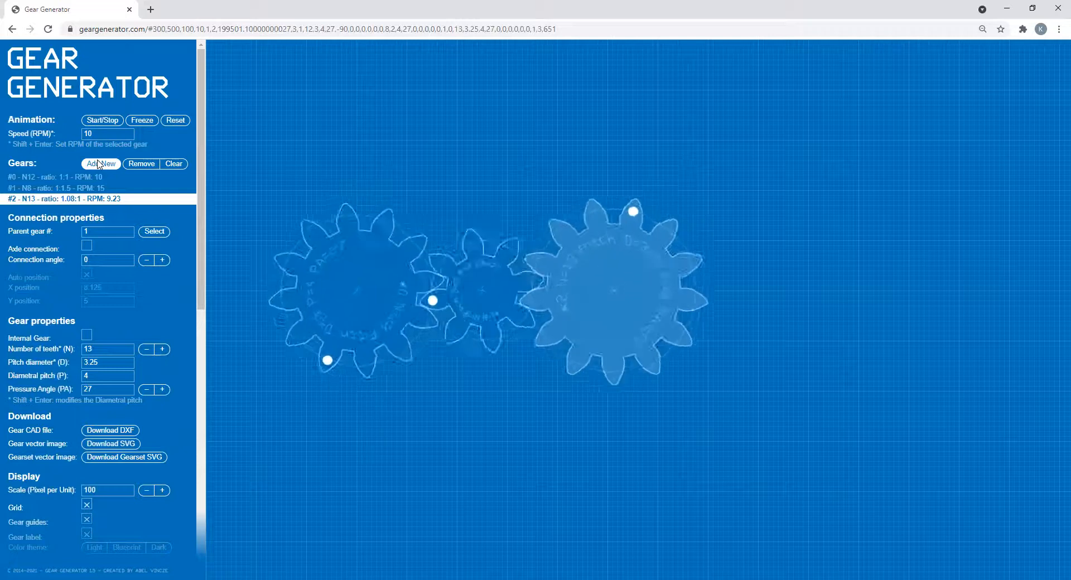
click(110, 348)
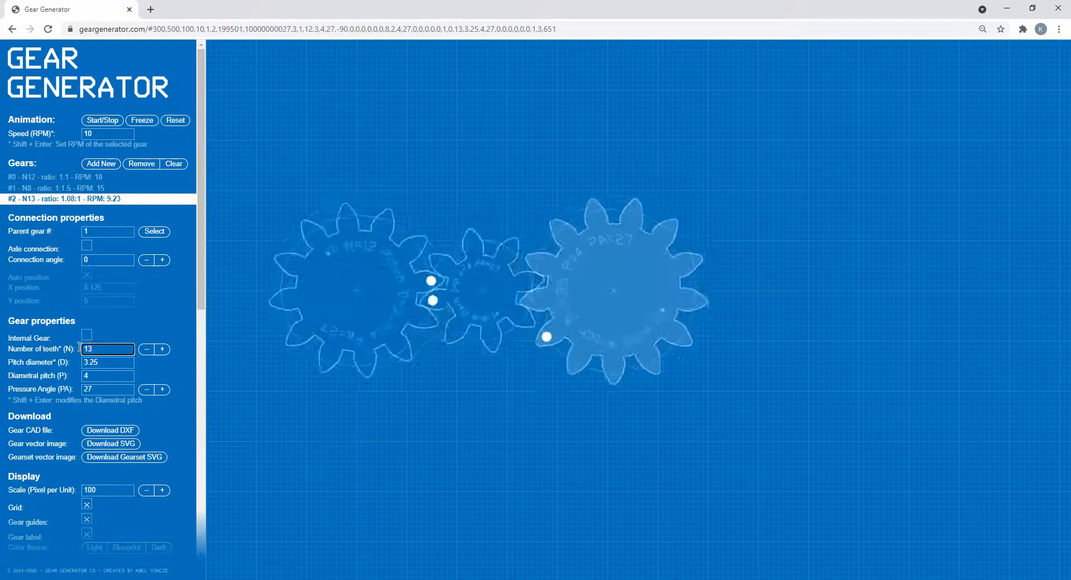
key(BackSpace)
key(BackSpace)
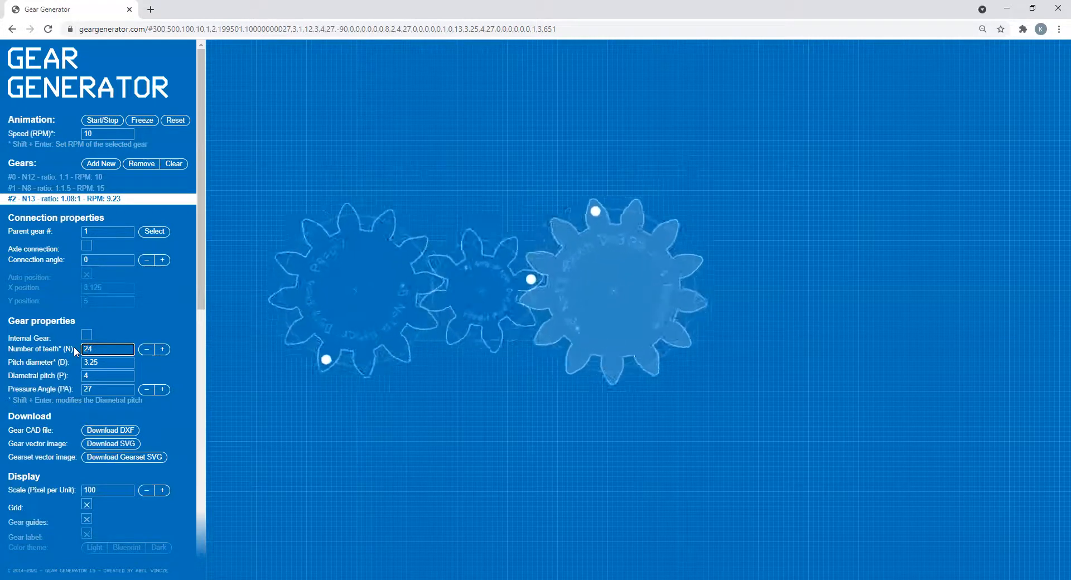
text(24)
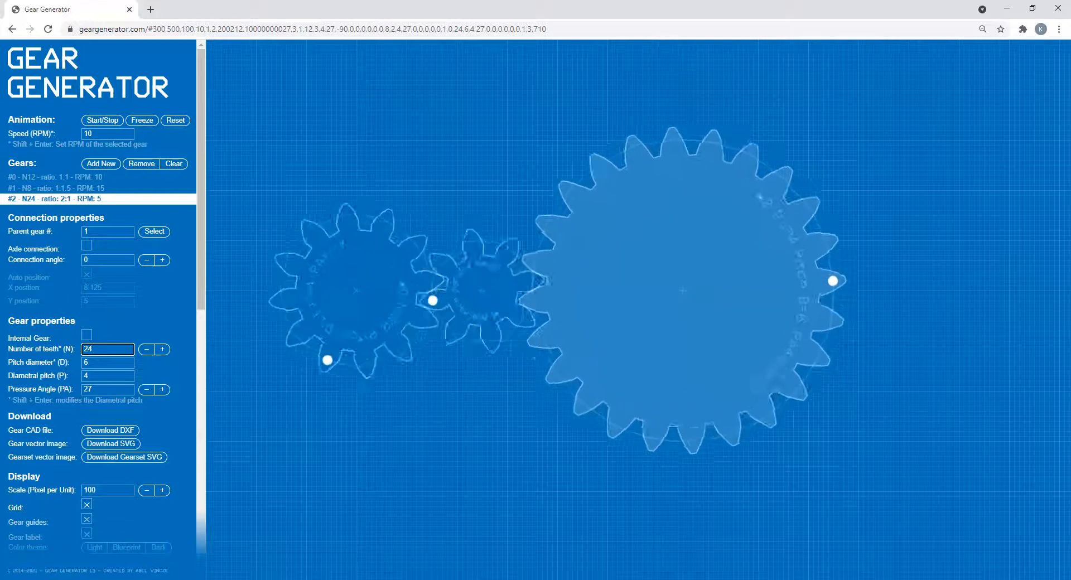
Step: Remove the 24-tooth and 8-tooth gears and reduce the remaining gear's number of teeth to 10
click(142, 164)
click(141, 164)
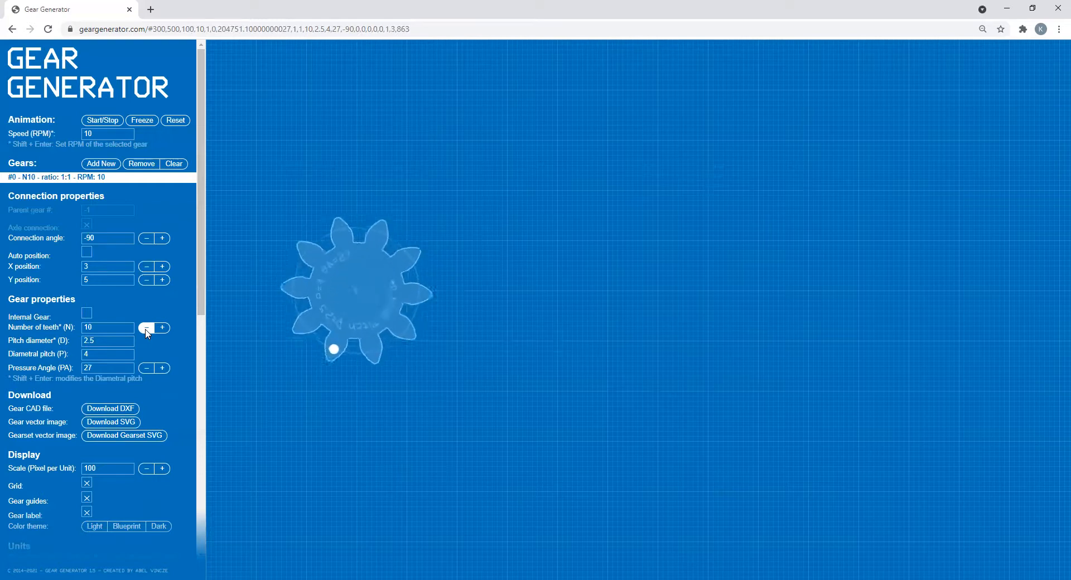
Step: Add a new gear to the 10-tooth gear and set its connection angle to 0
click(99, 167)
drag(116, 251, 60, 251)
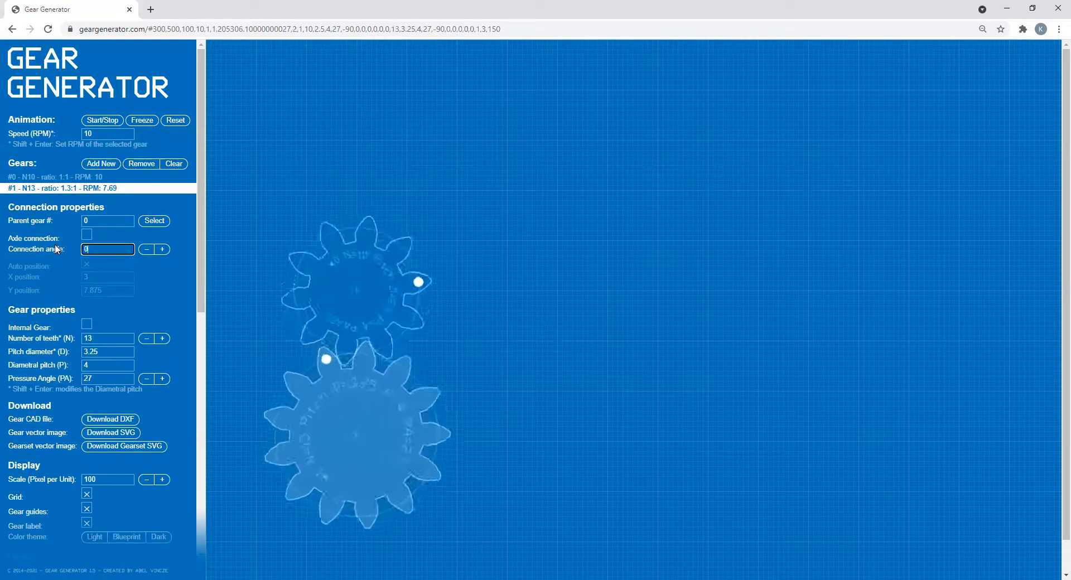
text(0)
key(Return)
Step: Try 60 teeth on the second gear, and change its number of teeth to 20
click(81, 338)
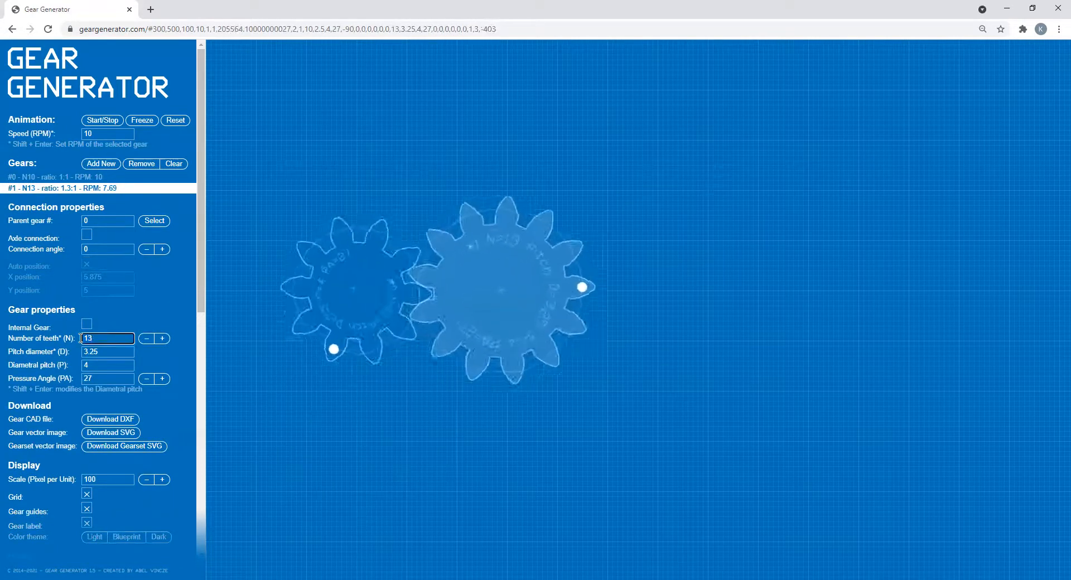
text(60)
key(Return)
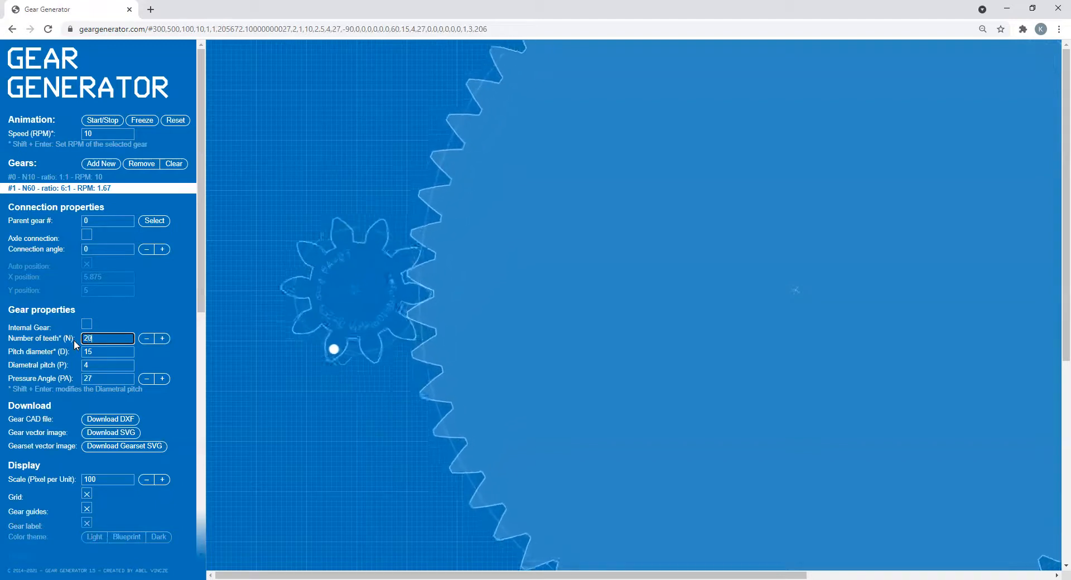
key(Return)
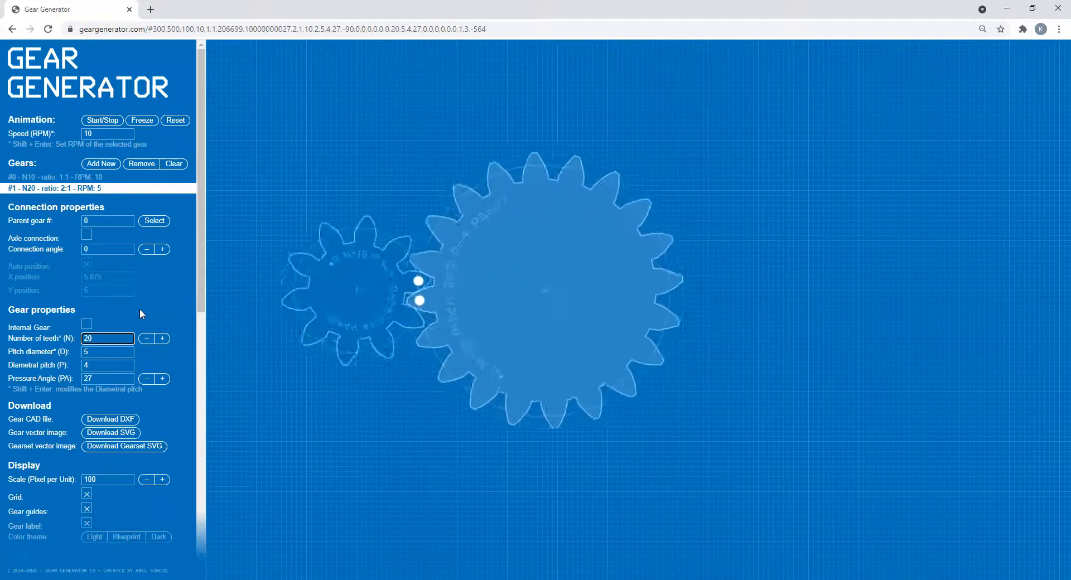
Step: Add a third gear with an axle connection to the 20-tooth gear and give it 8 teeth
click(99, 165)
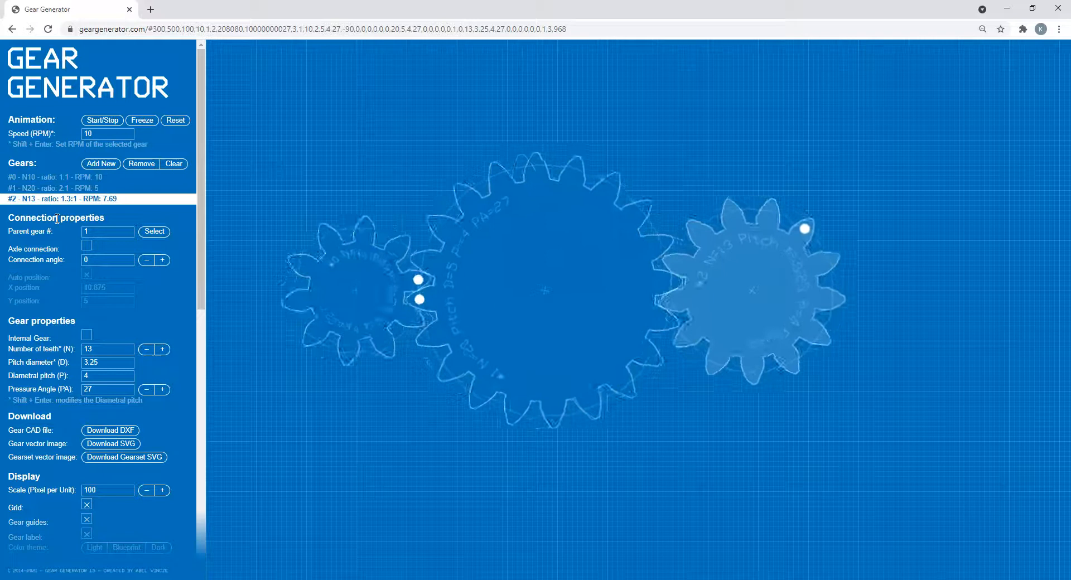
click(87, 246)
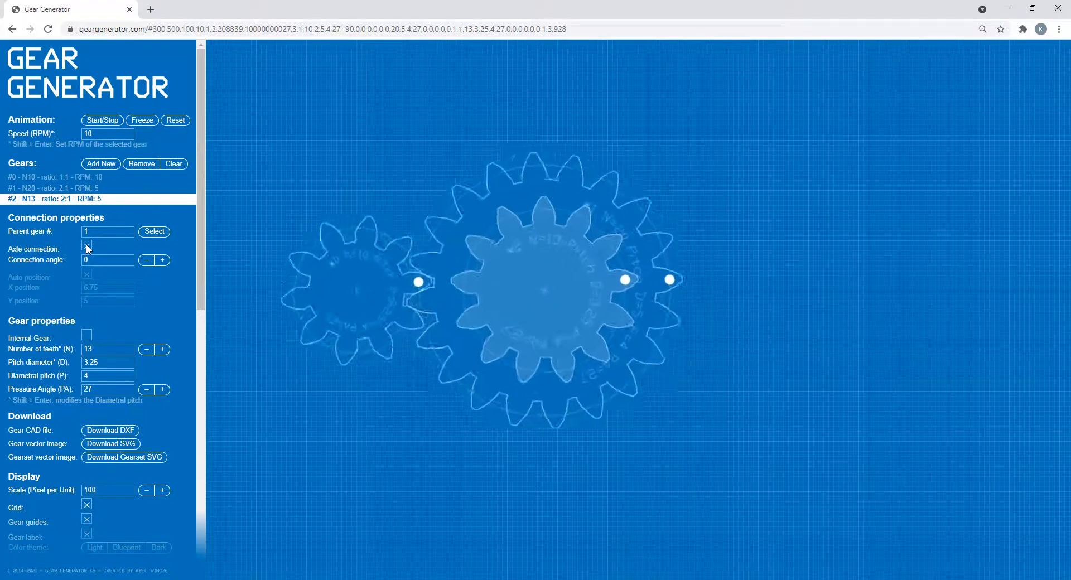
click(84, 349)
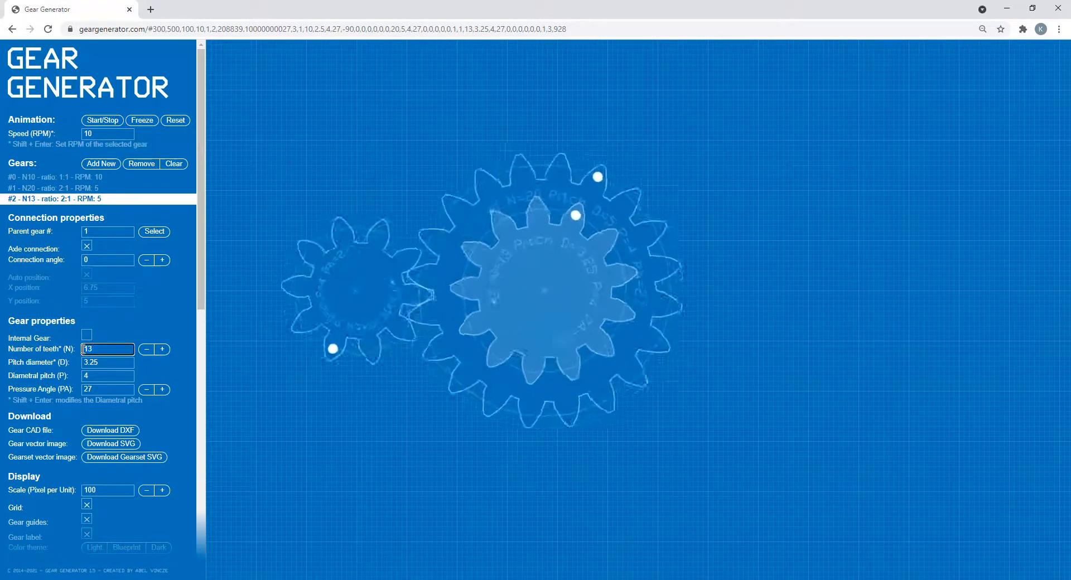
key(Delete)
key(Delete)
text(8)
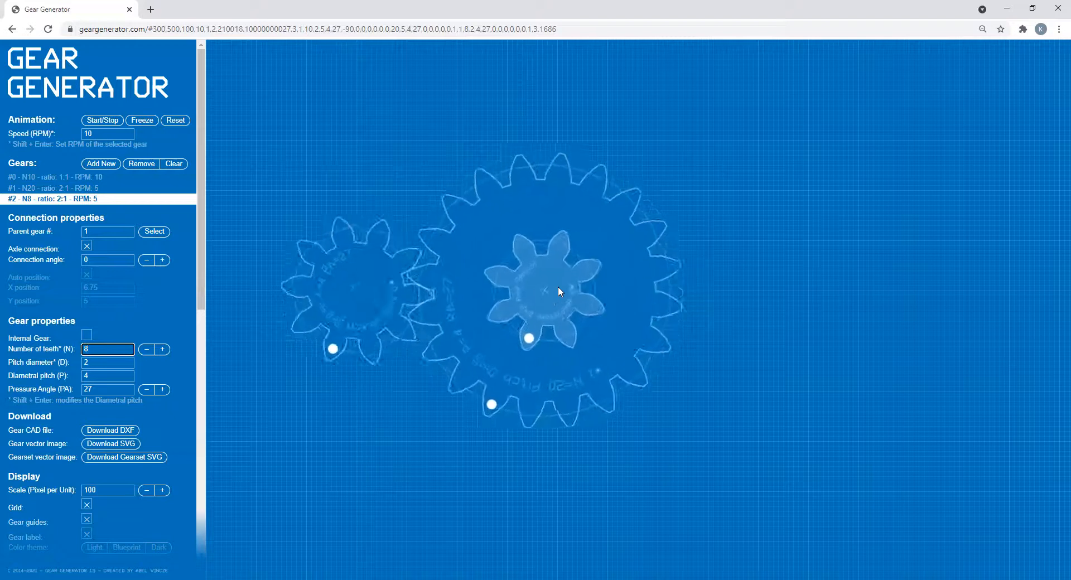
Step: Add a fourth gear meshing with the axle-connected 8-tooth gear and set its number of teeth to 24
click(102, 163)
drag(102, 362, 80, 361)
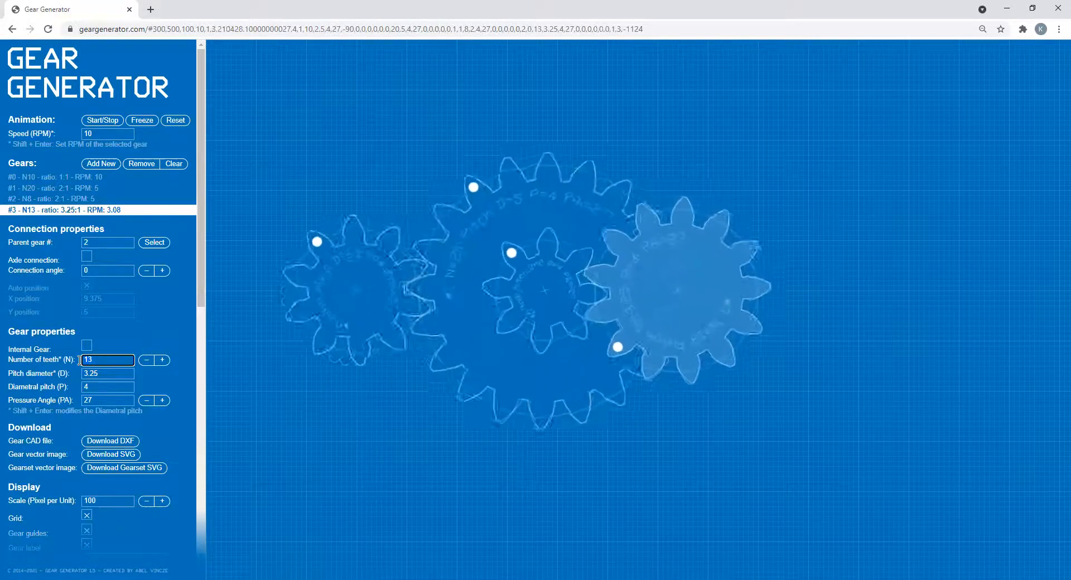
text(24)
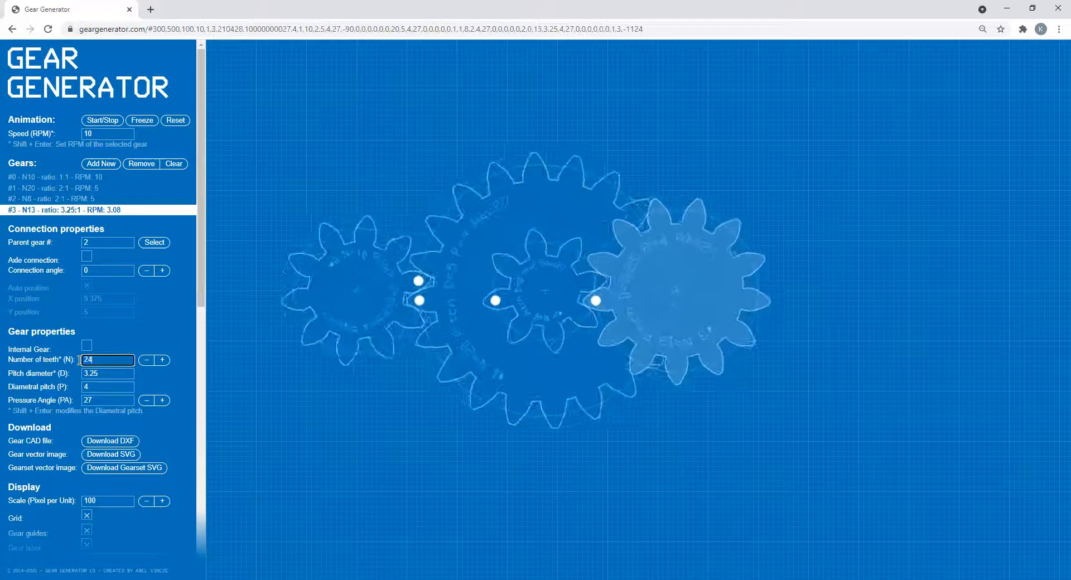
key(Return)
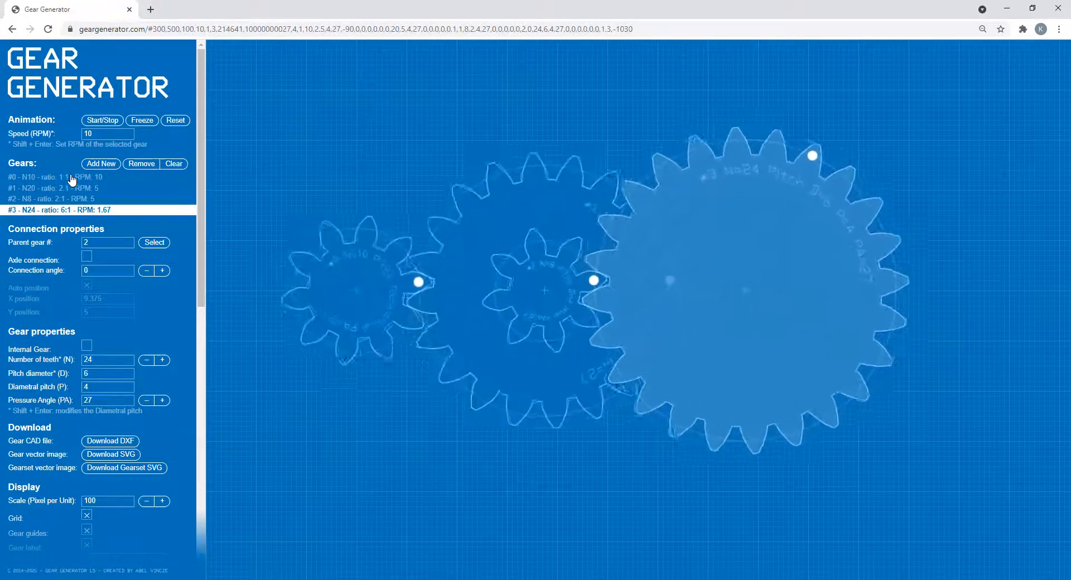
Step: Select the first gear and reduce its number of teeth to 8
click(347, 321)
click(146, 359)
click(146, 360)
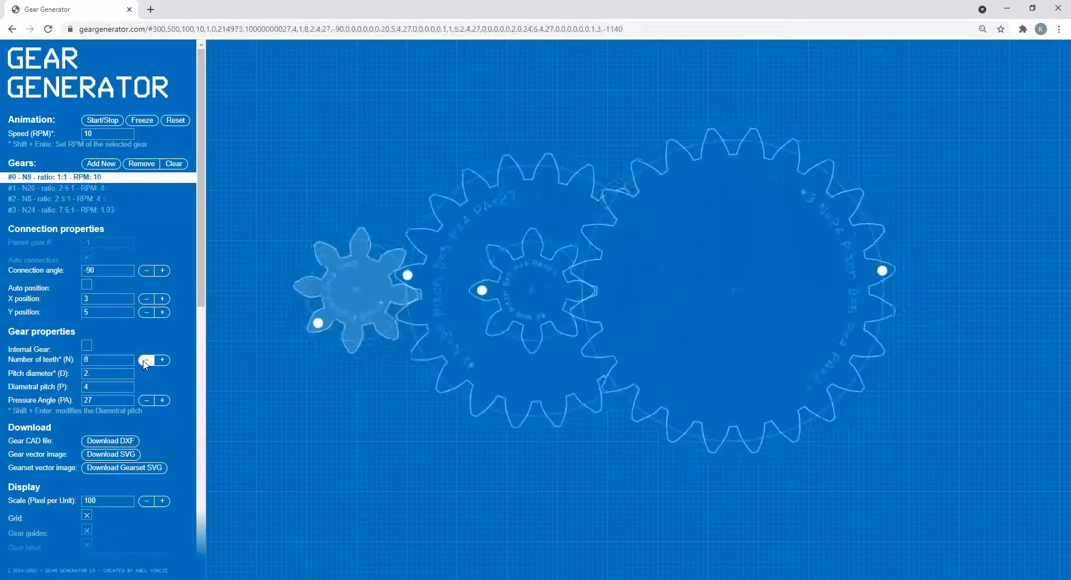
Step: Select the second gear and increase its number of teeth to 24
click(71, 189)
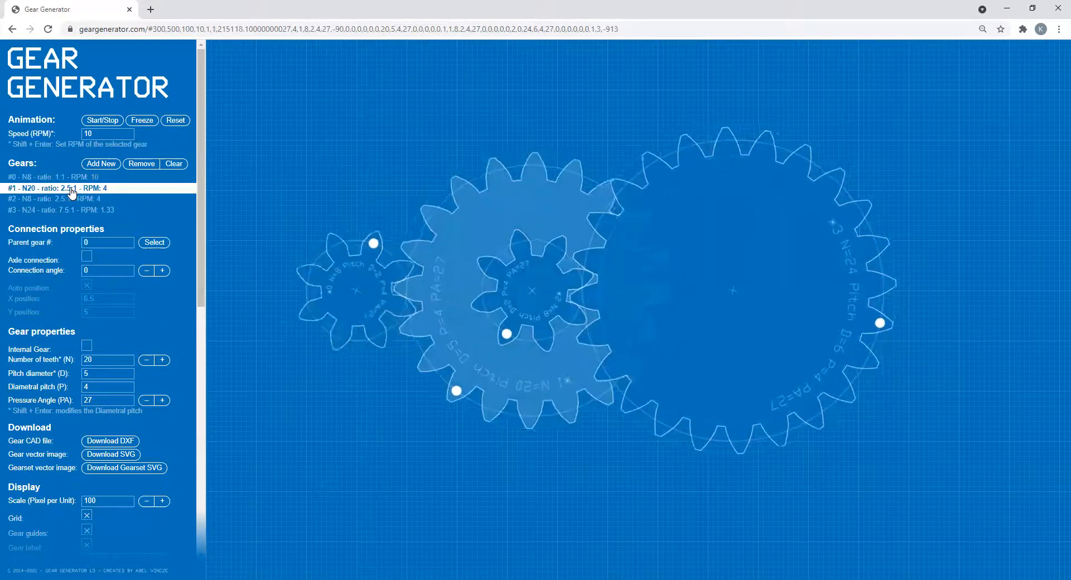
click(163, 360)
click(163, 360)
click(163, 360)
click(163, 360)
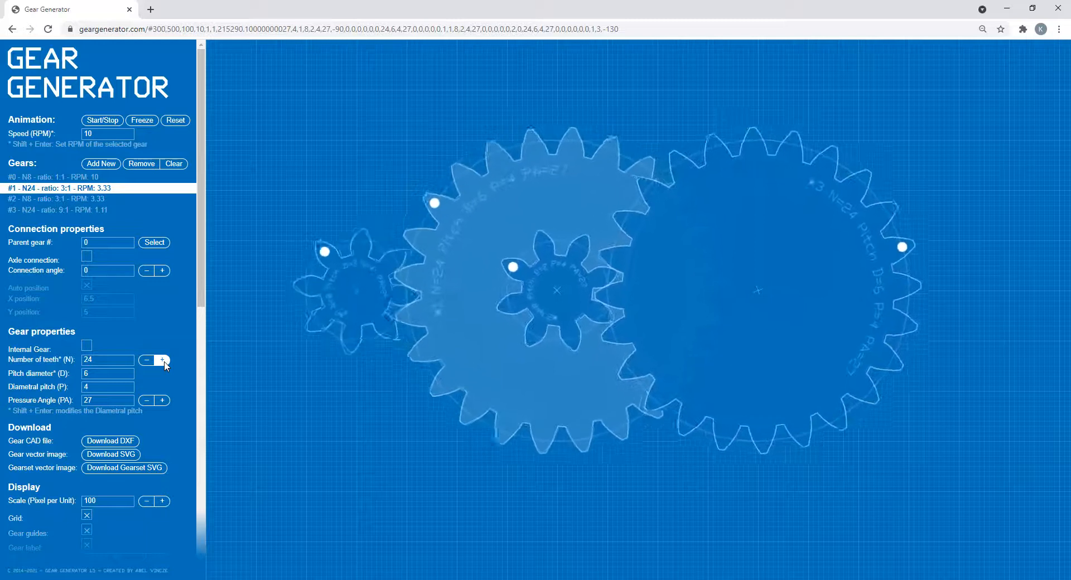
Step: Select the axle-connected gear and the fourth gear in turn, and set the fourth gear's number of teeth to 8
click(56, 211)
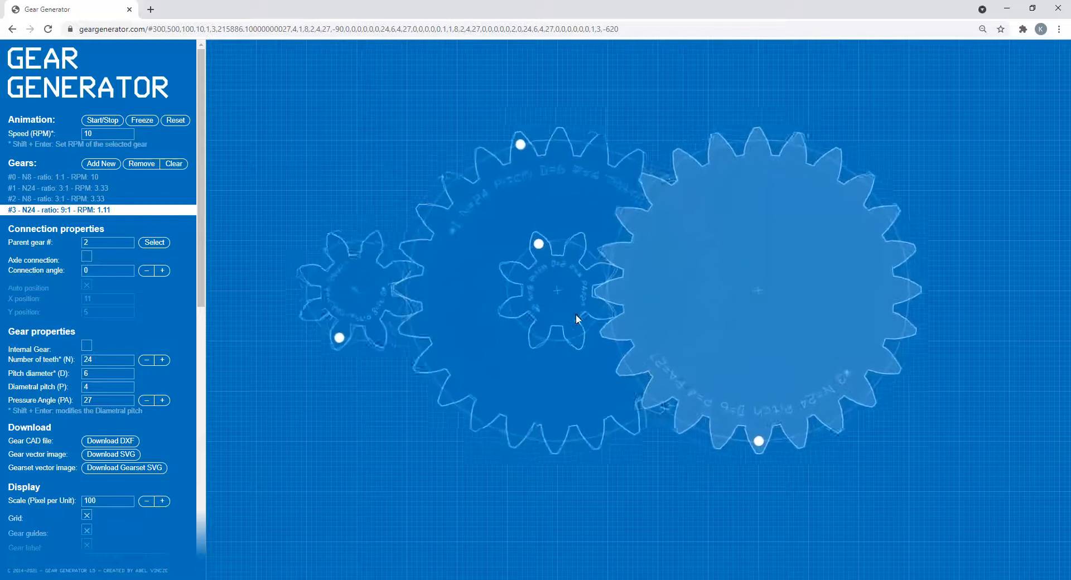
click(546, 313)
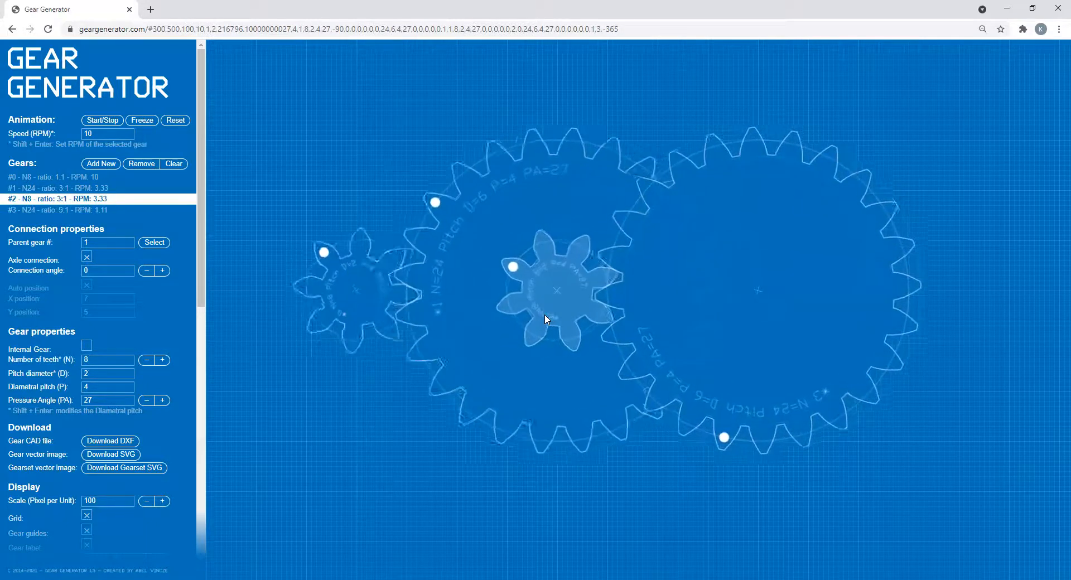
click(768, 347)
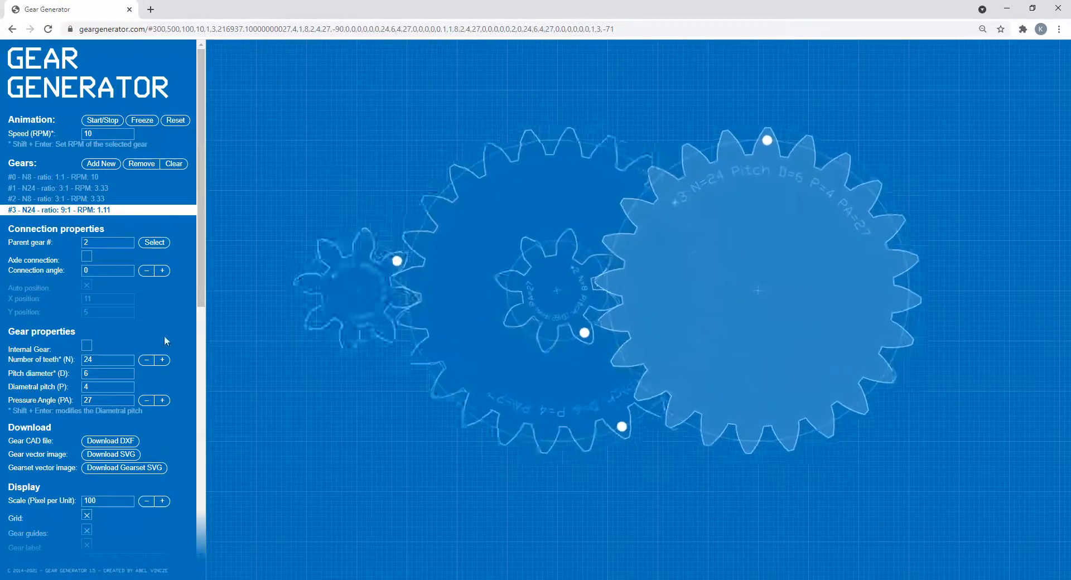
click(108, 360)
text(8)
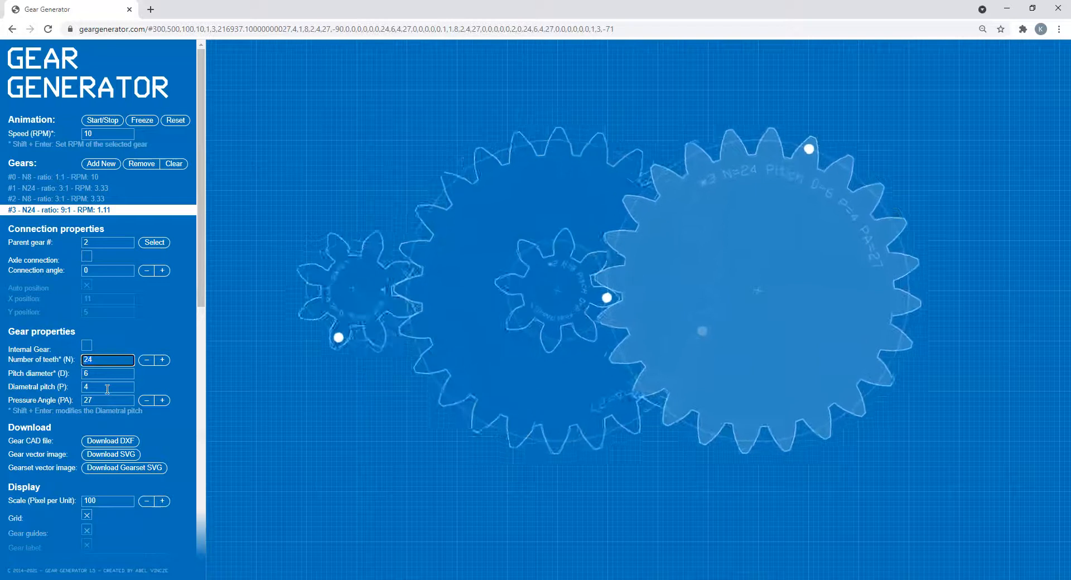
key(Return)
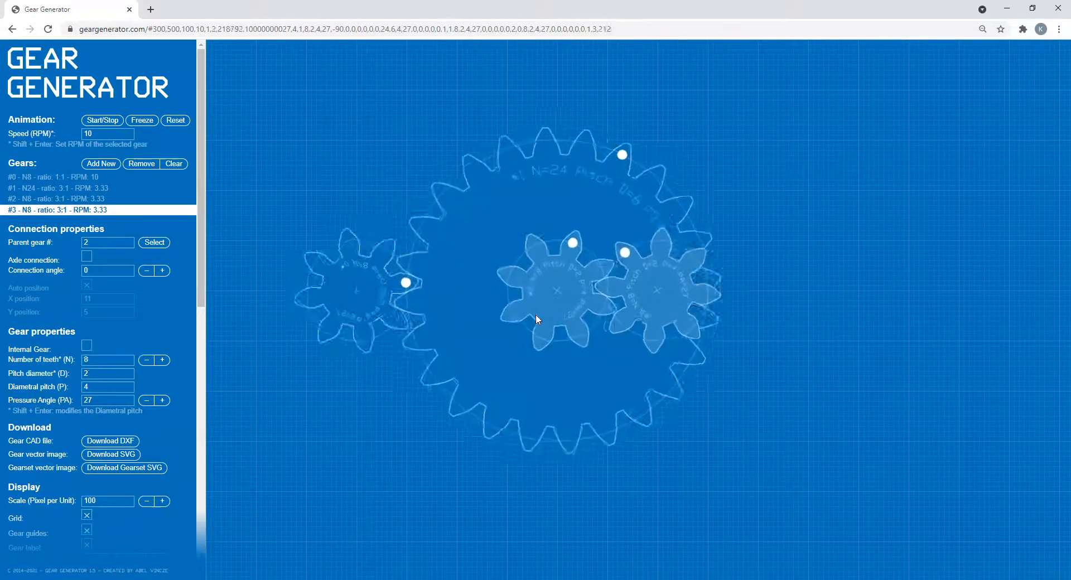
Step: Select the second gear beneath the axle-connected gear and set its number of teeth to 8
click(518, 303)
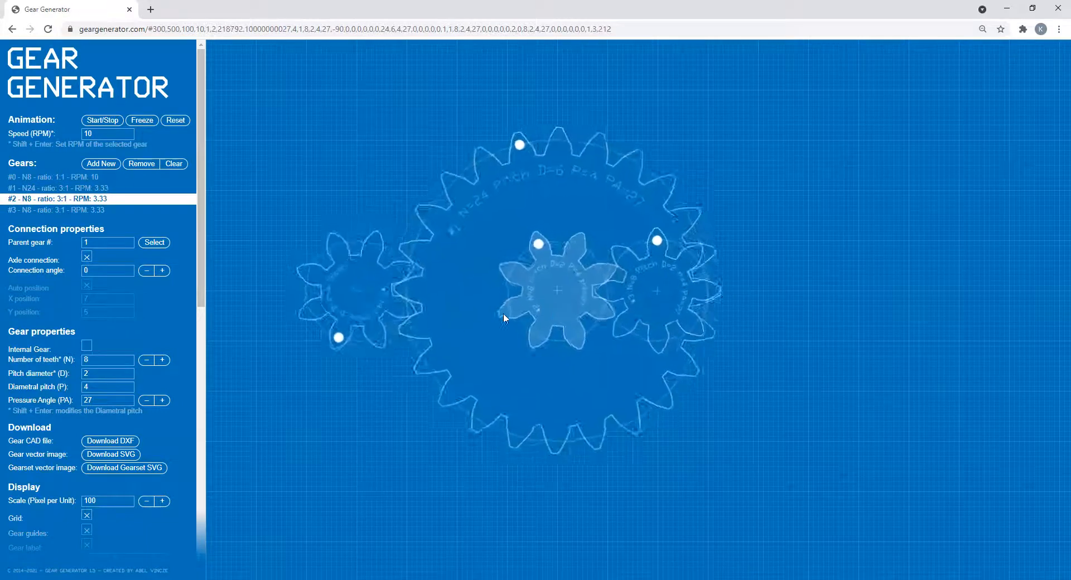
click(464, 319)
drag(110, 361, 81, 361)
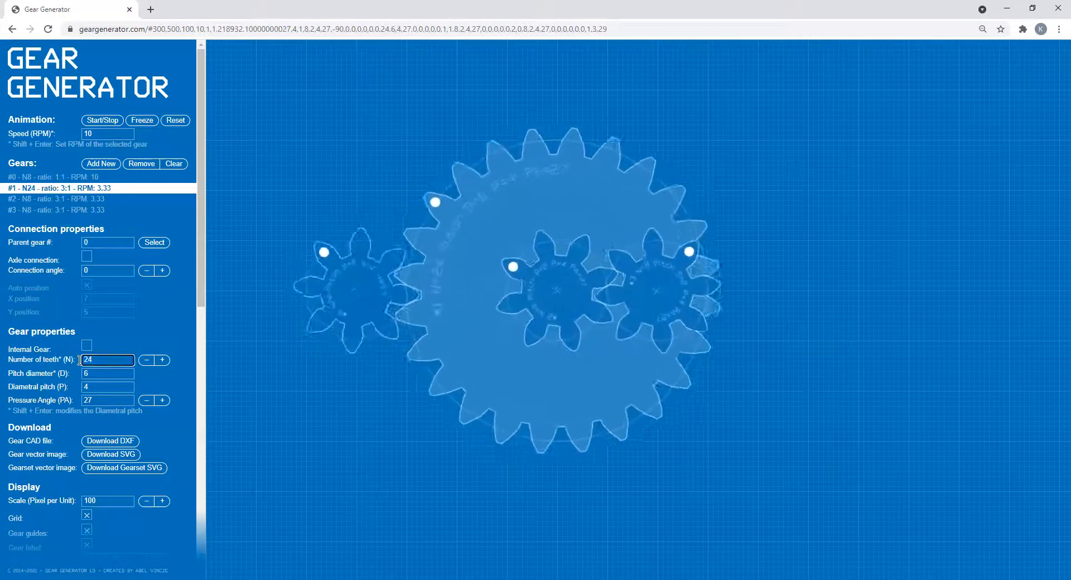
text(8)
key(Return)
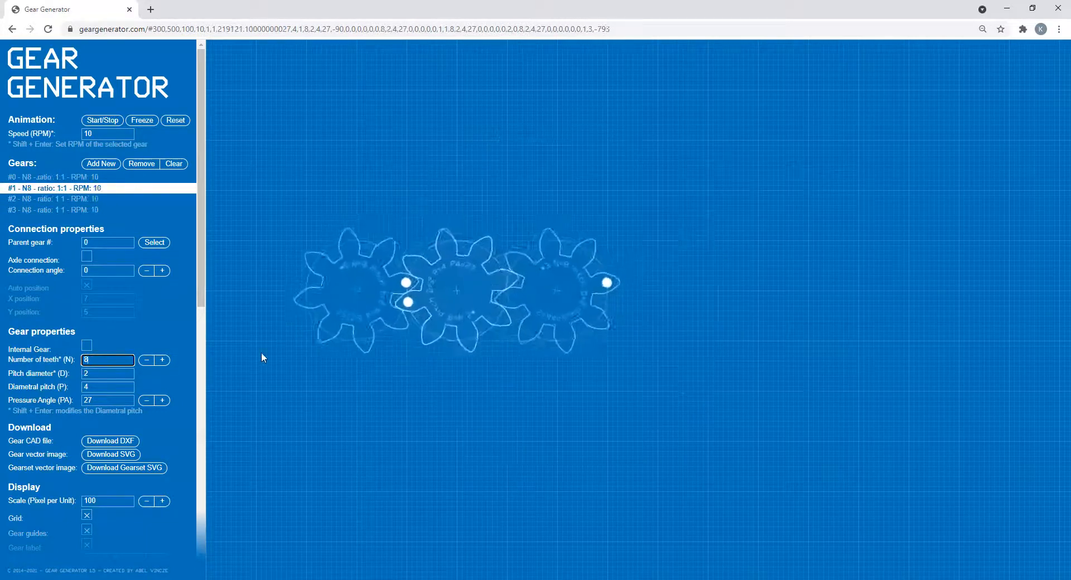
Step: Select the third gear, which shares the second gear's axle, and set its number of teeth to 24
click(475, 298)
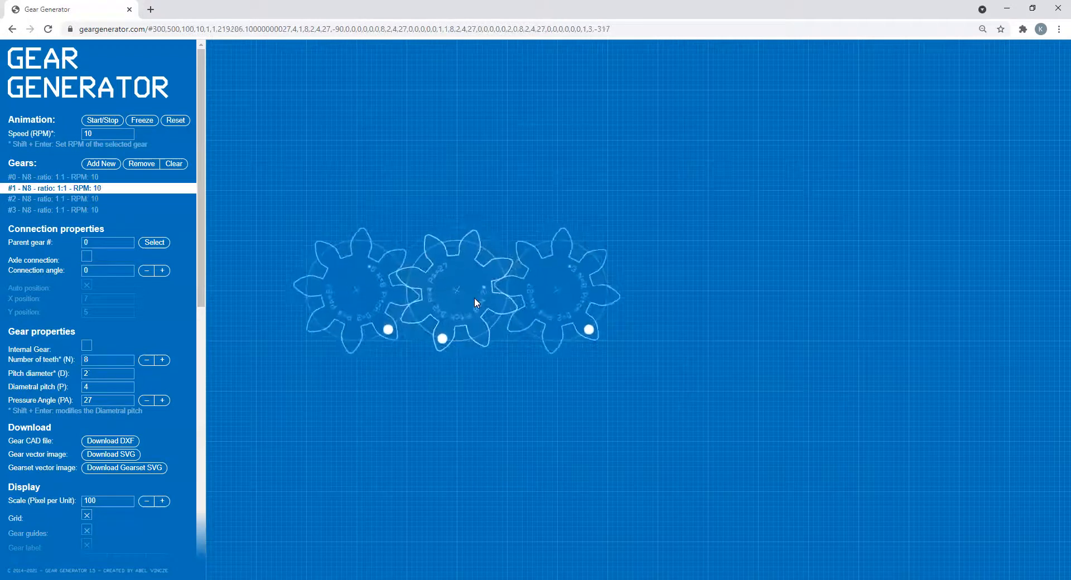
click(58, 200)
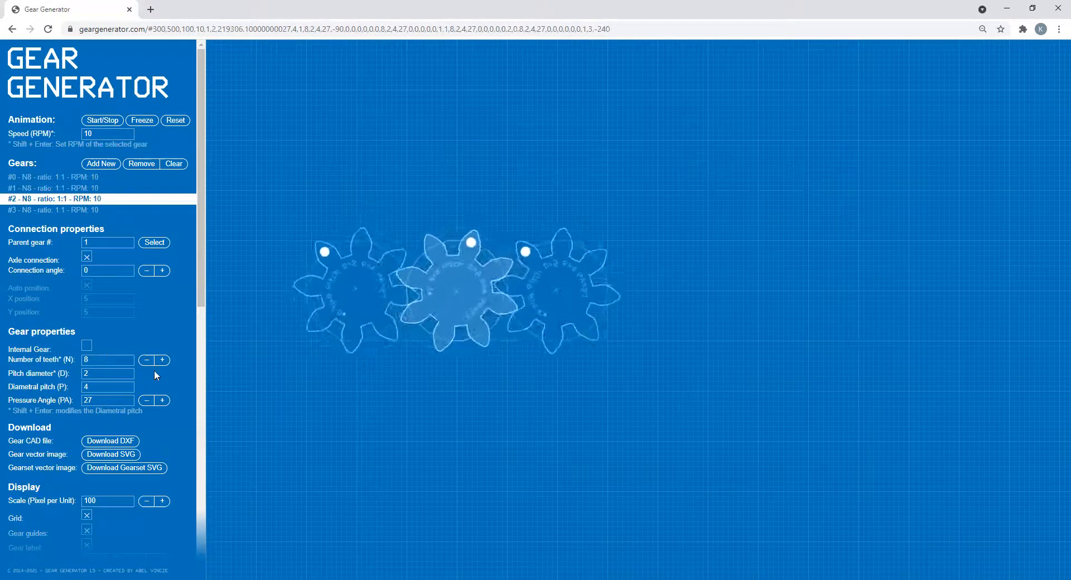
drag(102, 360, 85, 360)
text(24)
key(Return)
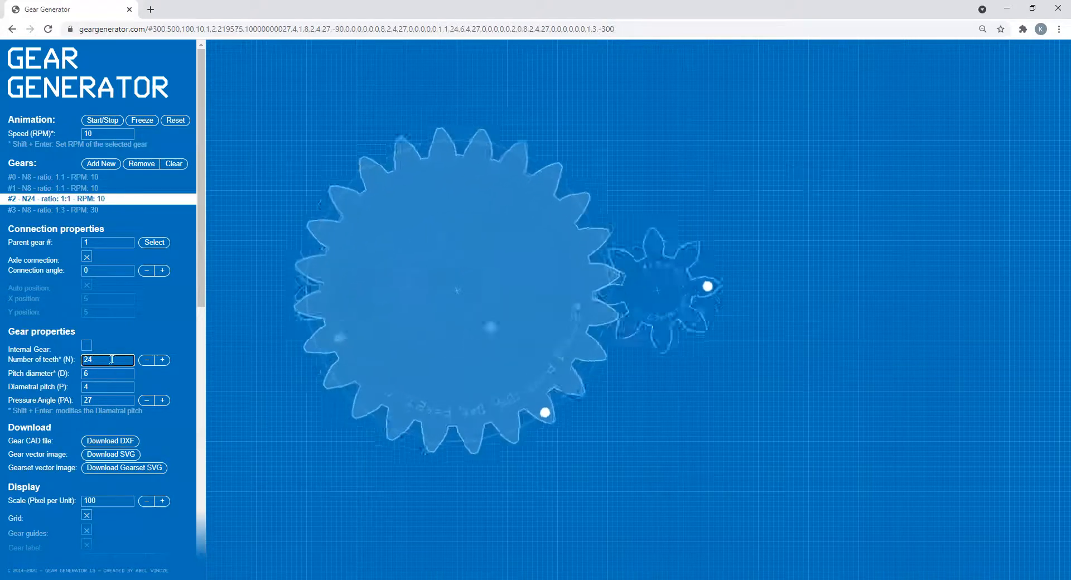
Step: Select the second gear and set its number of teeth to 24
click(37, 189)
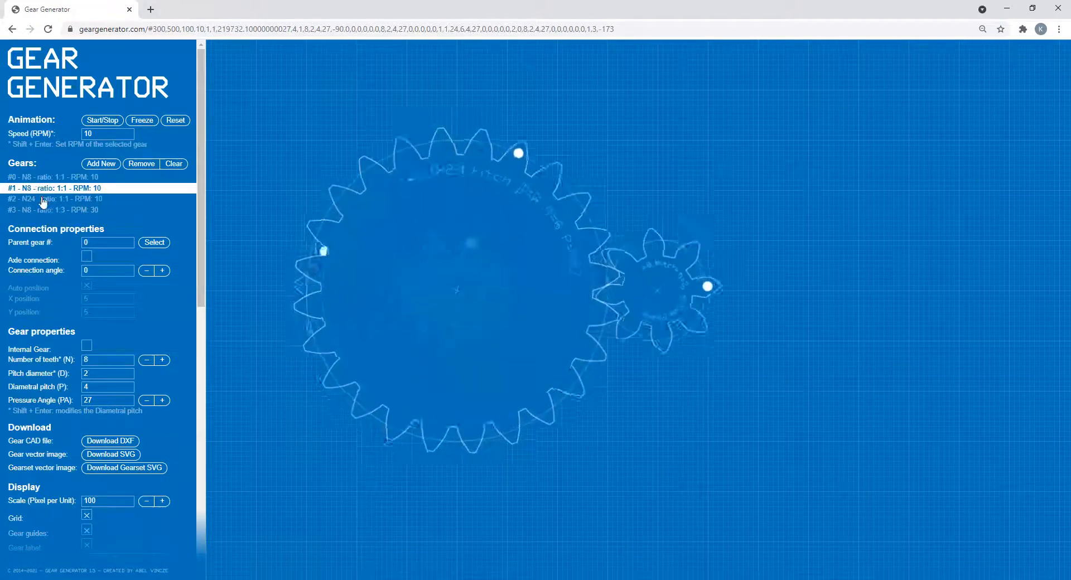
click(83, 360)
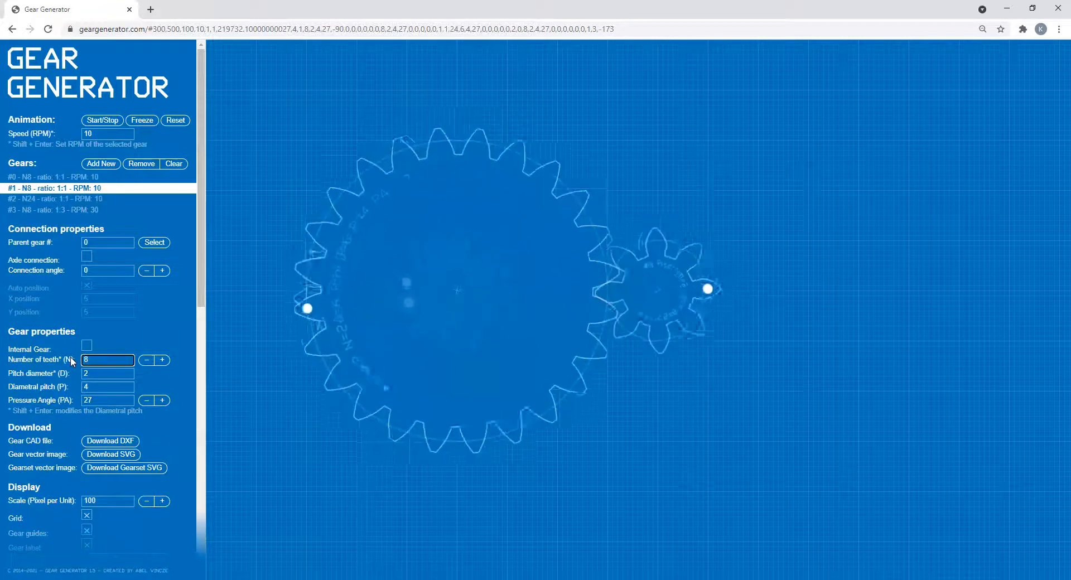
text(24)
key(Return)
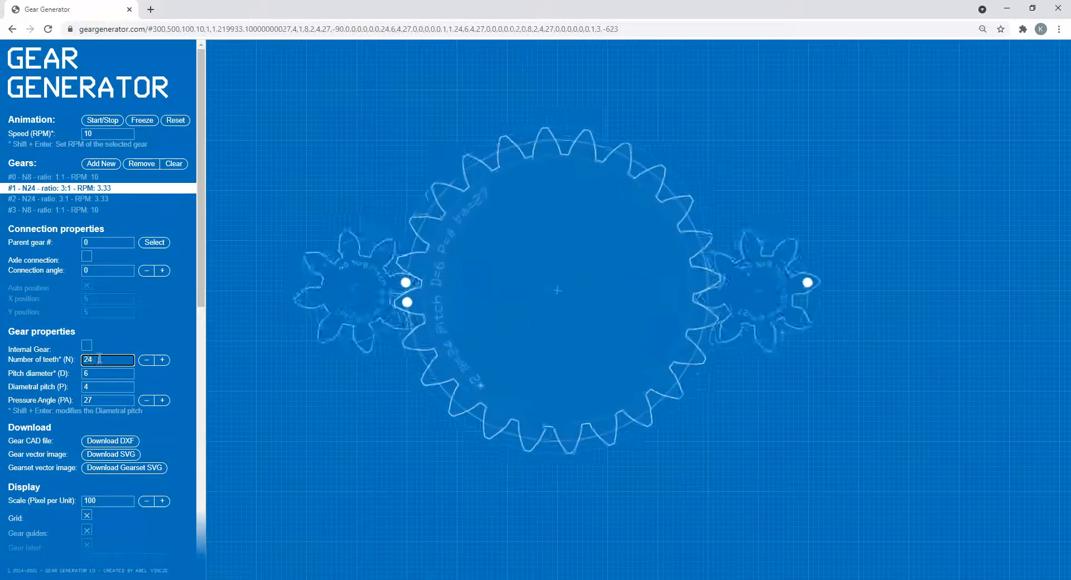
Step: Restore the second gear's number of teeth to 8
key(BackSpace)
key(BackSpace)
text(8)
key(Return)
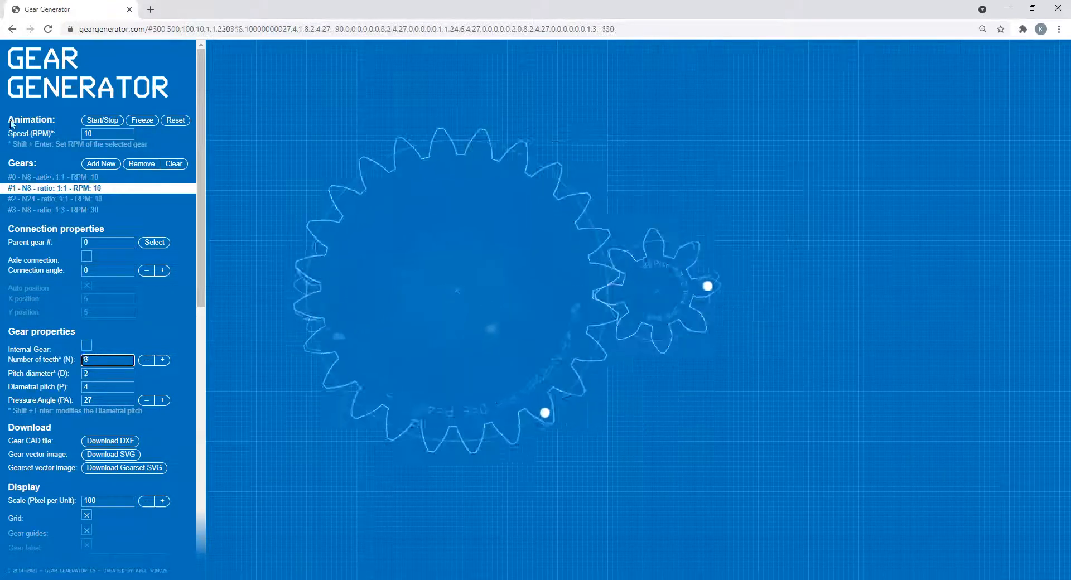
Step: Select the first gear and set its number of teeth to 24
click(48, 177)
drag(104, 361, 81, 357)
text(24)
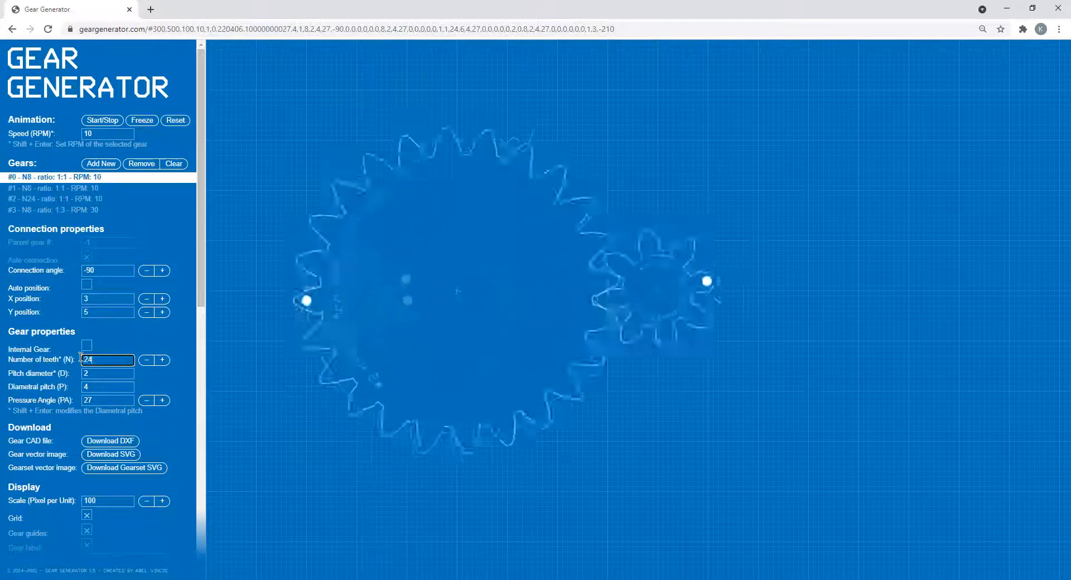
key(Return)
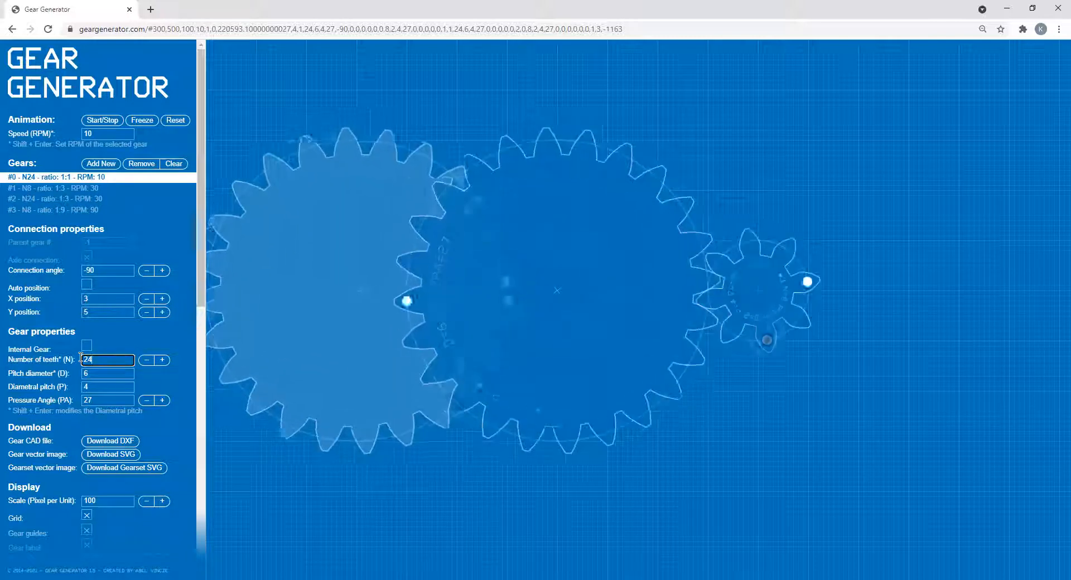
Step: Select the fourth gear to check its ratio and speed, and highlight the full web address of the gear set
click(47, 211)
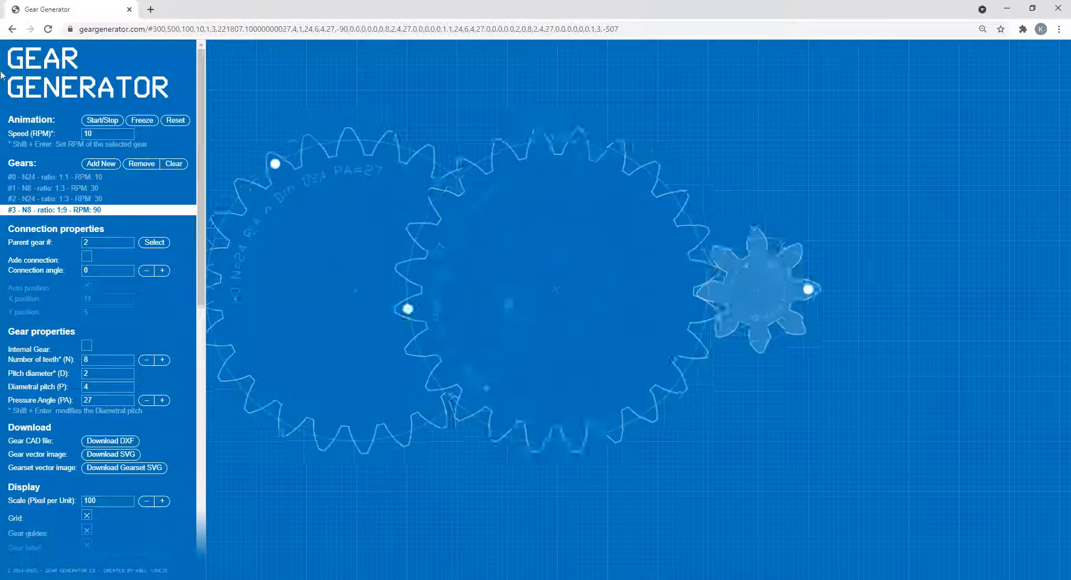
click(212, 28)
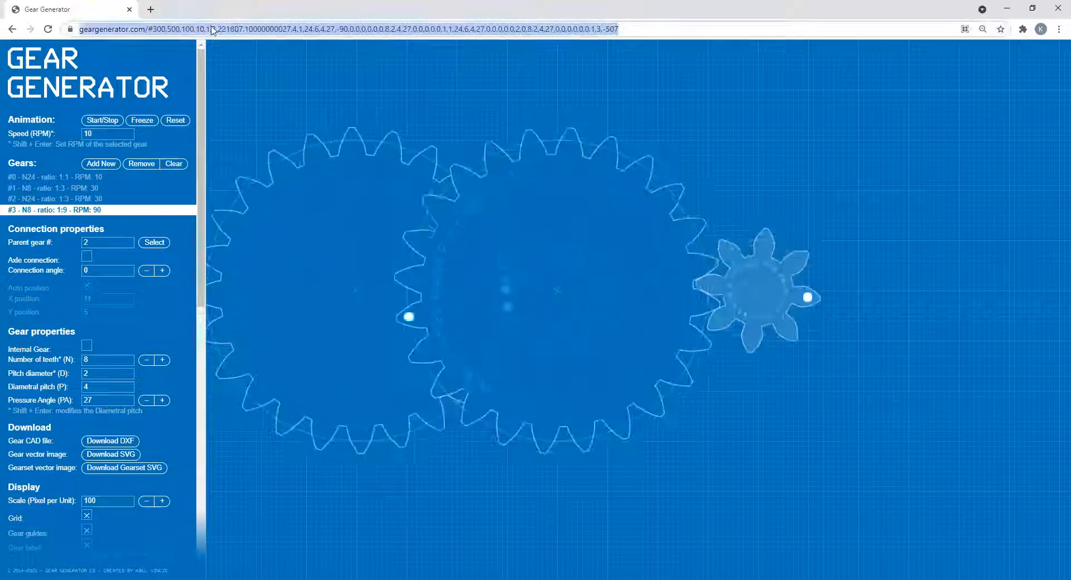